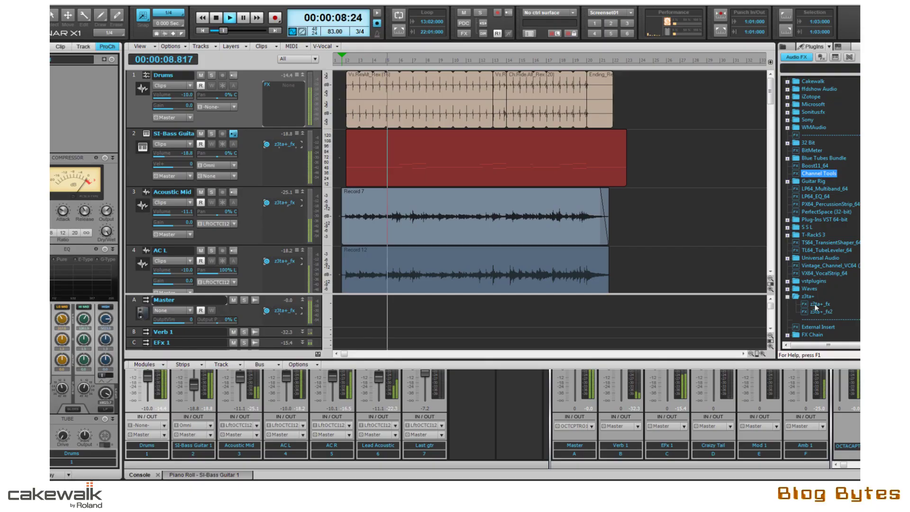
Add z3ta+_fx to the Drums track's FX bin and load its Drums 1 preset
{"action": "left_click_drag", "start_coordinate": [816, 304], "coordinate": [287, 101]}
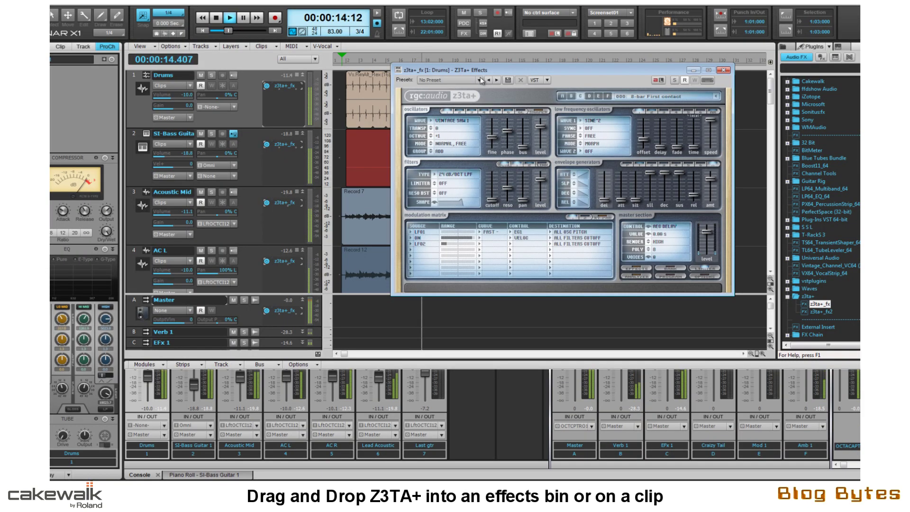
{"action": "left_click", "coordinate": [480, 80]}
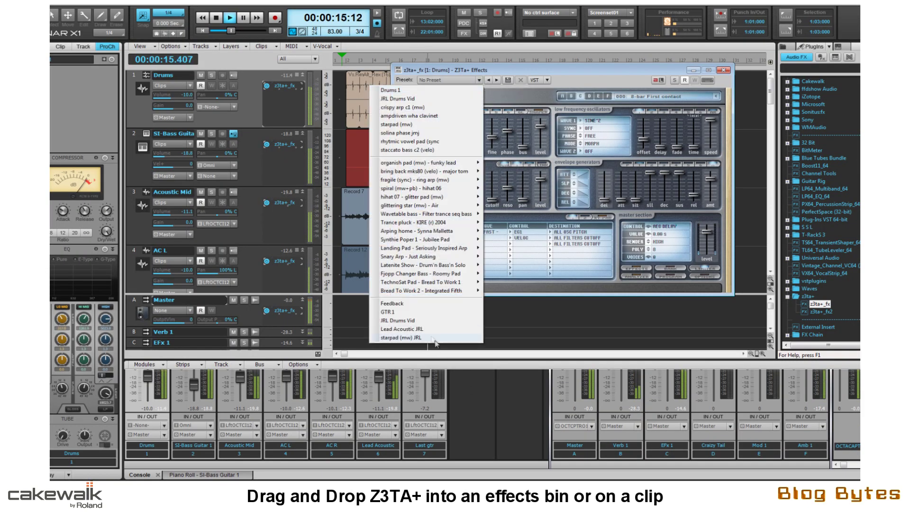
{"action": "left_click", "coordinate": [423, 322]}
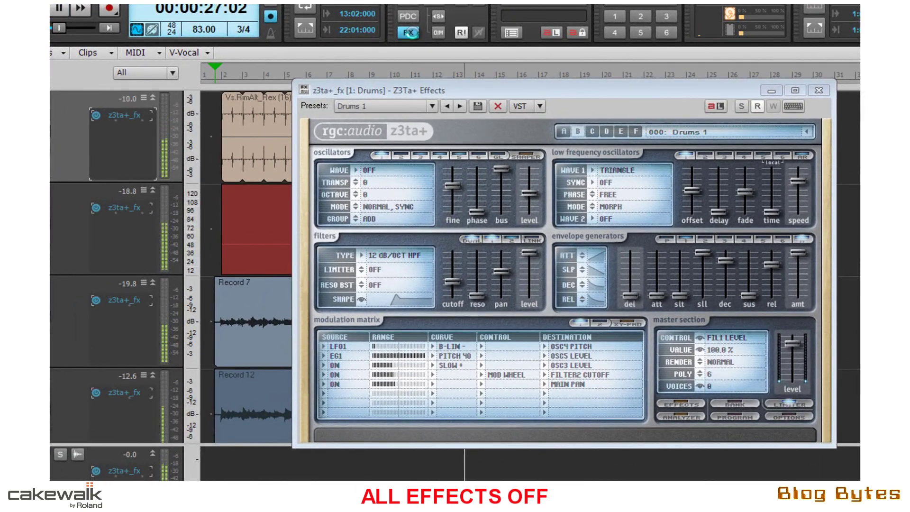
Toggle global FX bypass to compare dry and effected mix, leaving effects on, then show Console view
{"action": "left_click", "coordinate": [411, 33]}
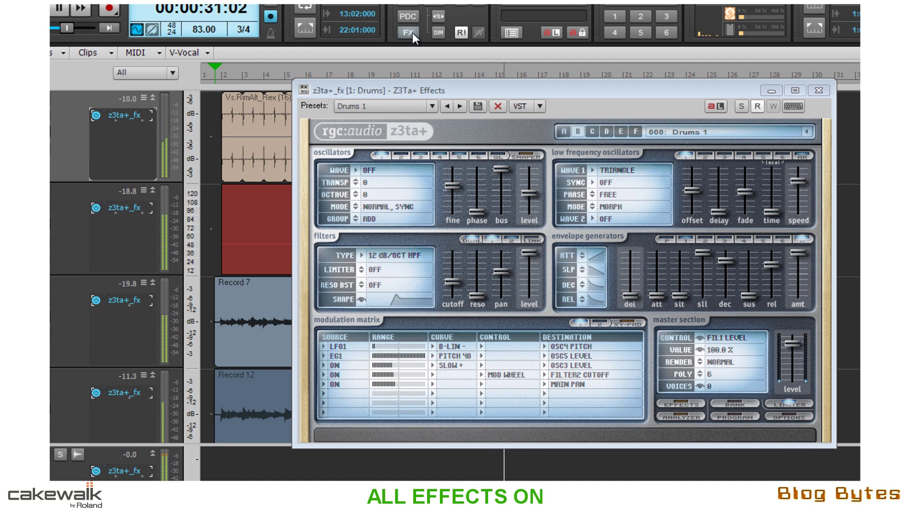
{"action": "left_click", "coordinate": [412, 32]}
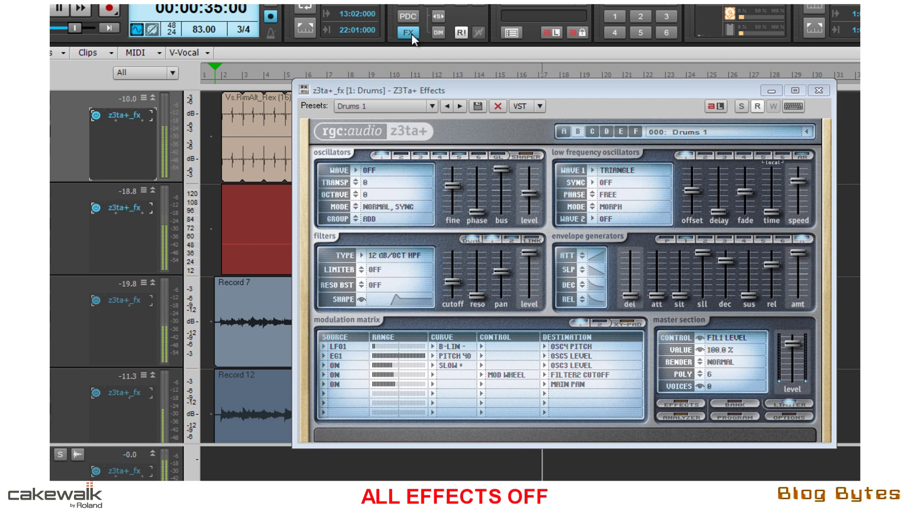
{"action": "left_click", "coordinate": [411, 33]}
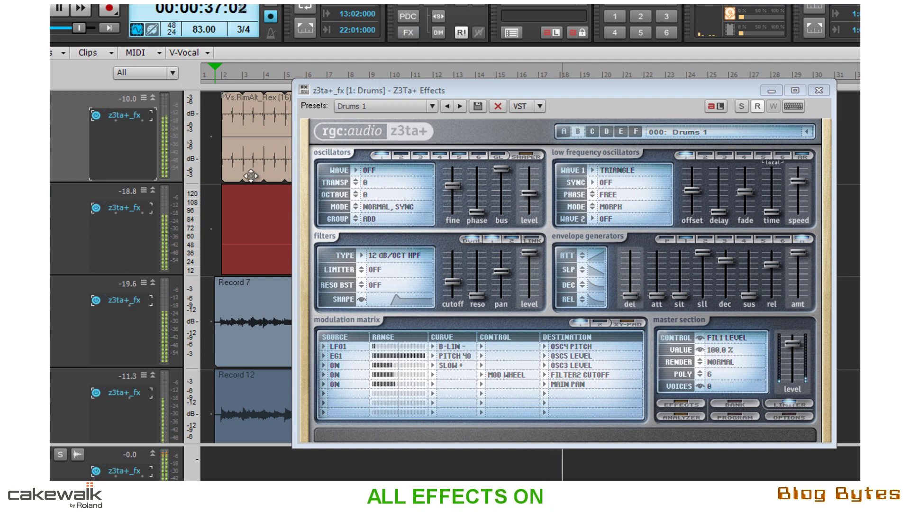
{"action": "key", "text": "alt+2"}
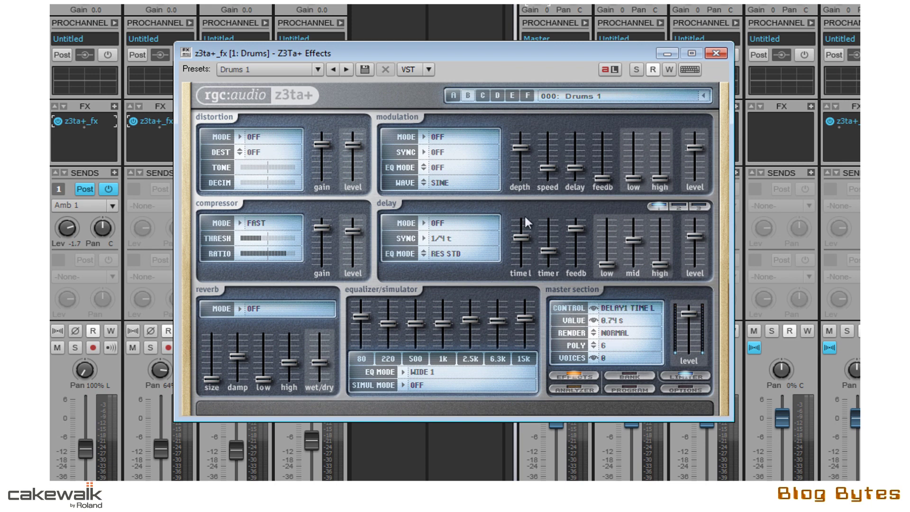
Return to Track view with the Z3TA+ editor closed, its effect kept in the Drums bin
{"action": "mouse_move", "coordinate": [522, 147]}
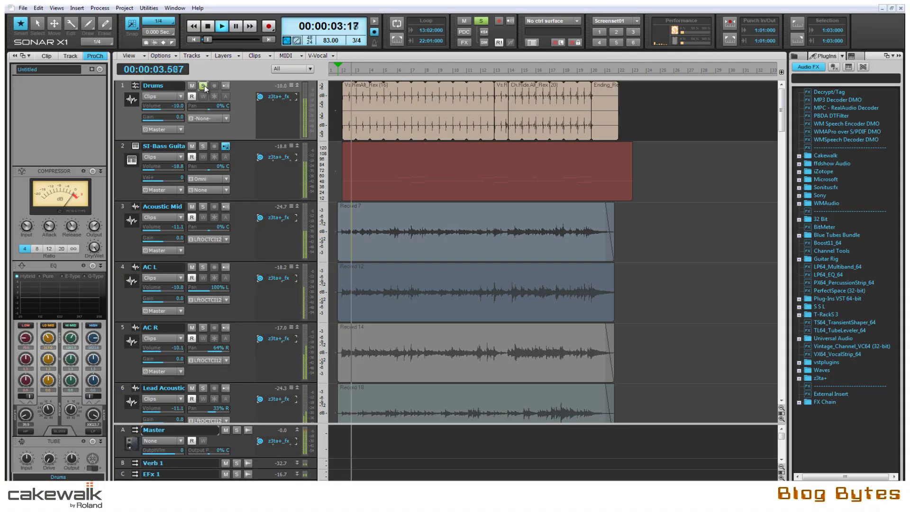
{"action": "double_click", "coordinate": [280, 97]}
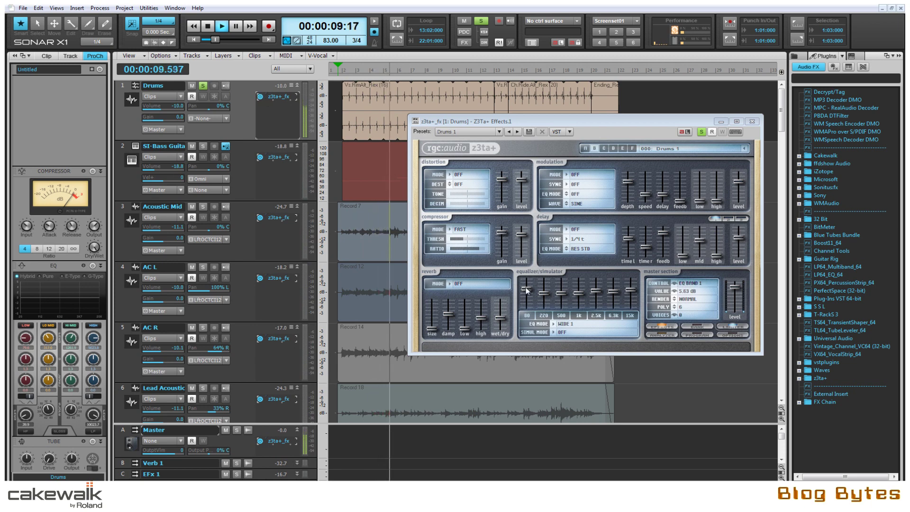
{"action": "mouse_move", "coordinate": [561, 298]}
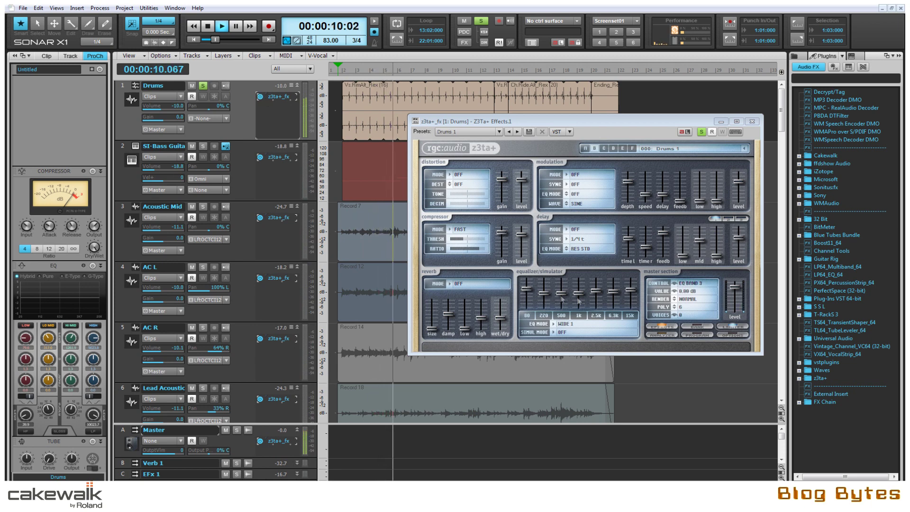
{"action": "left_click", "coordinate": [752, 121]}
{"action": "left_click", "coordinate": [202, 85]}
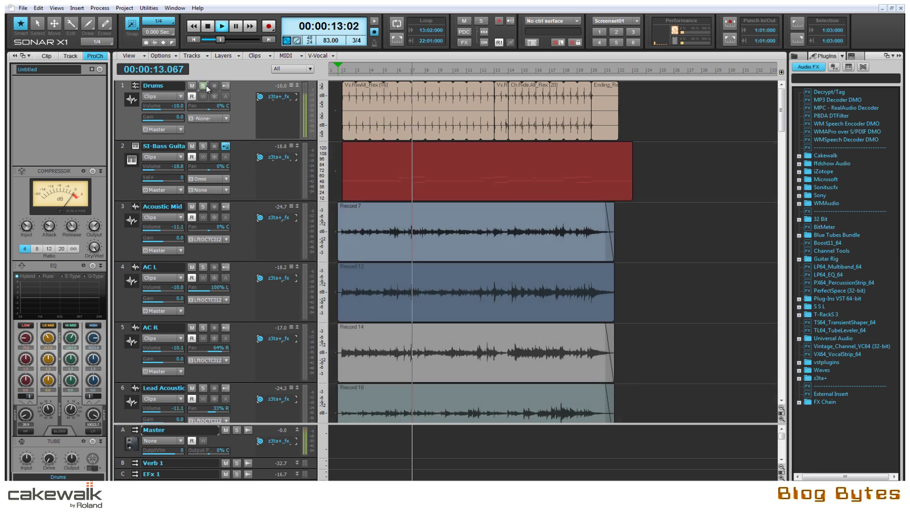
Solo SI-Bass Guitar 1, bypass and re-enable its Z3TA+ effect, then unsolo the track
{"action": "left_click", "coordinate": [202, 147]}
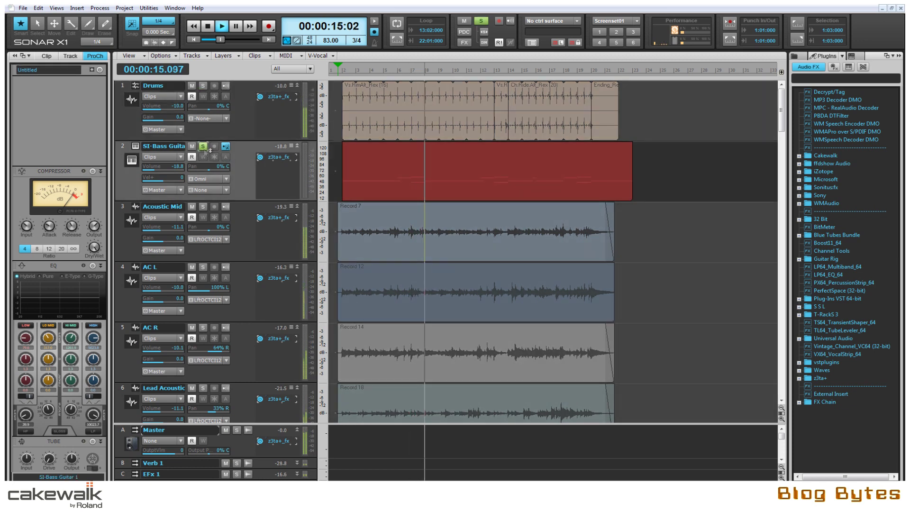
{"action": "double_click", "coordinate": [269, 157]}
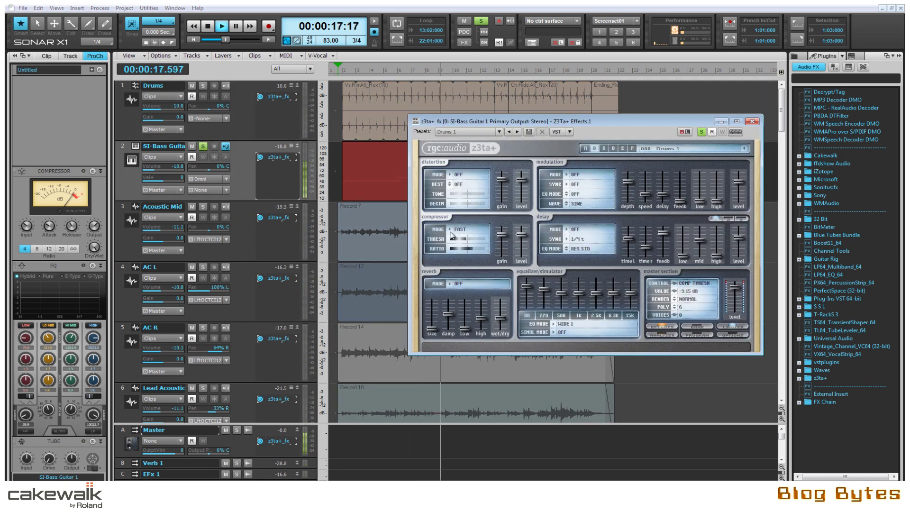
{"action": "left_click", "coordinate": [260, 157]}
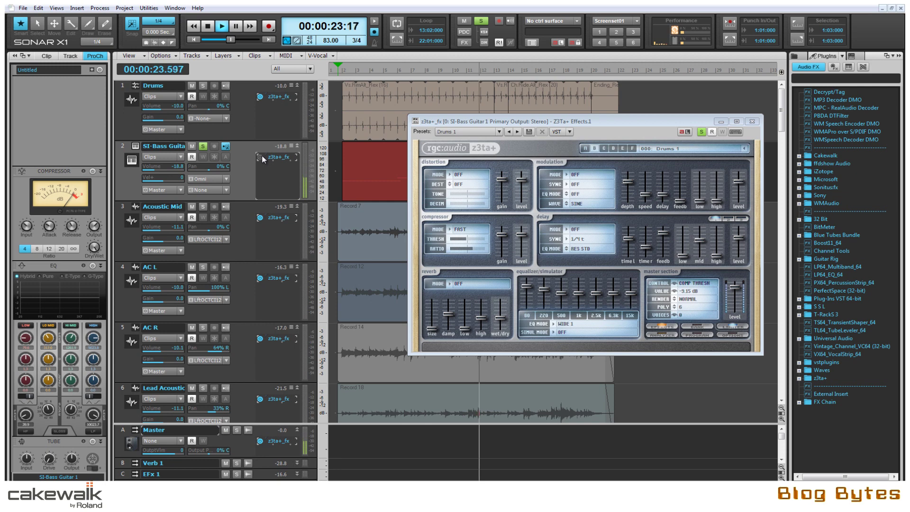
{"action": "left_click", "coordinate": [260, 157]}
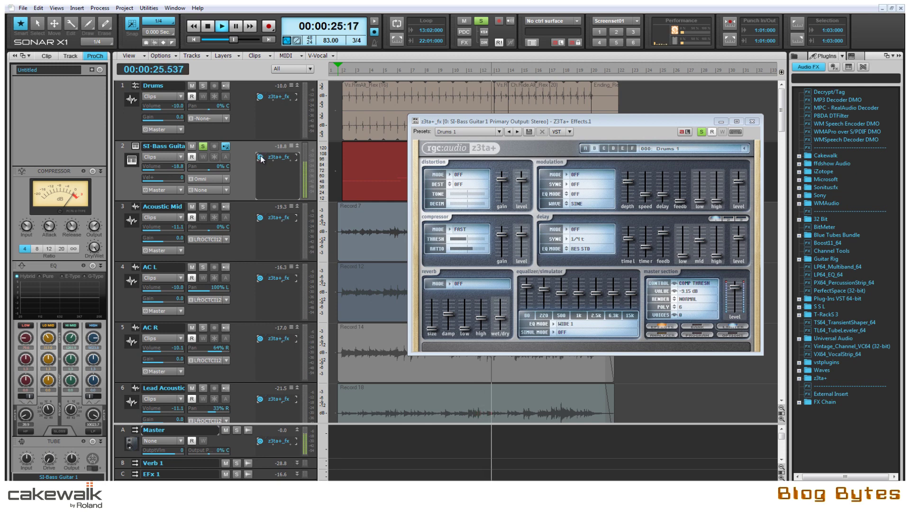
{"action": "left_click", "coordinate": [204, 147]}
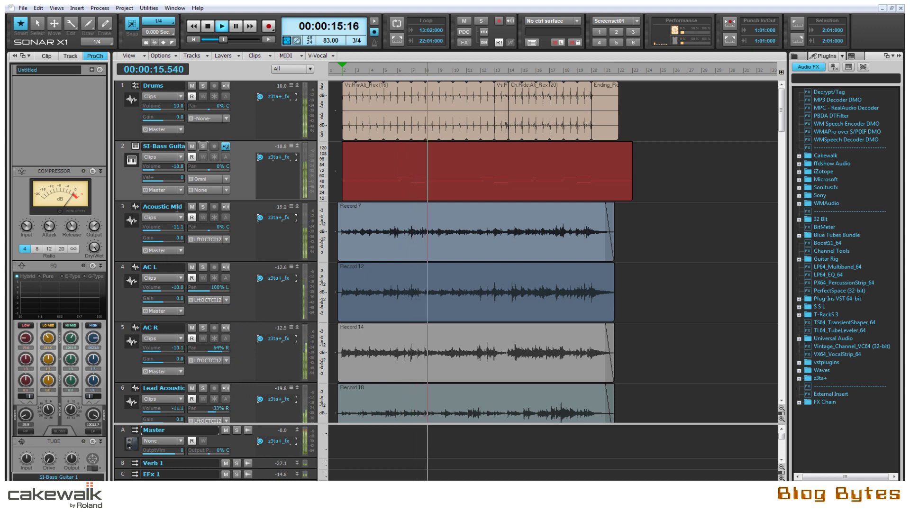
Solo Acoustic Mid and set its Z3TA+ 3.2k EQ band to 14.86 dB, then close the editor
{"action": "left_click", "coordinate": [203, 206]}
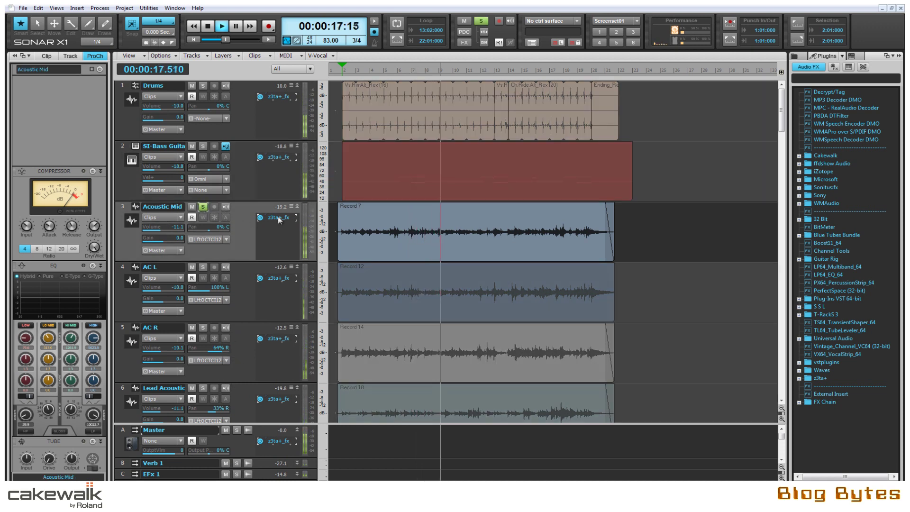
{"action": "double_click", "coordinate": [279, 217]}
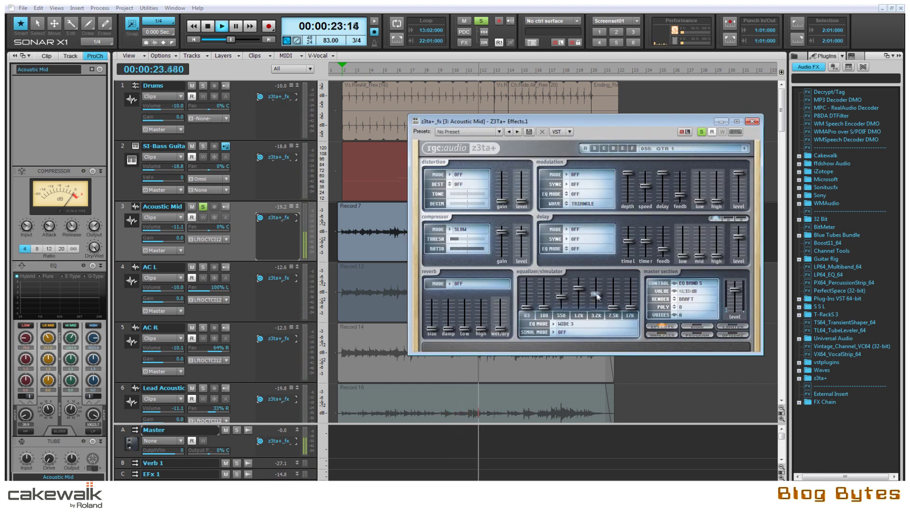
{"action": "left_click_drag", "start_coordinate": [597, 288], "coordinate": [596, 283]}
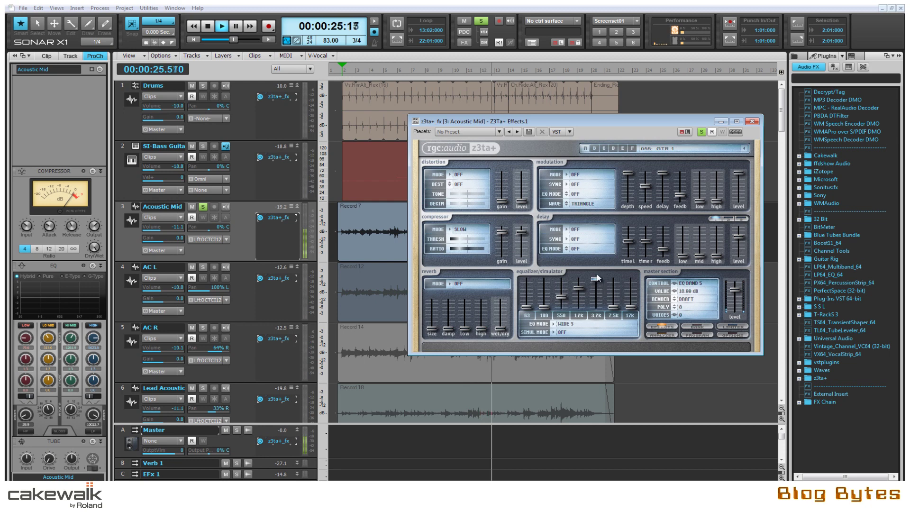
{"action": "left_click_drag", "start_coordinate": [596, 274], "coordinate": [596, 280]}
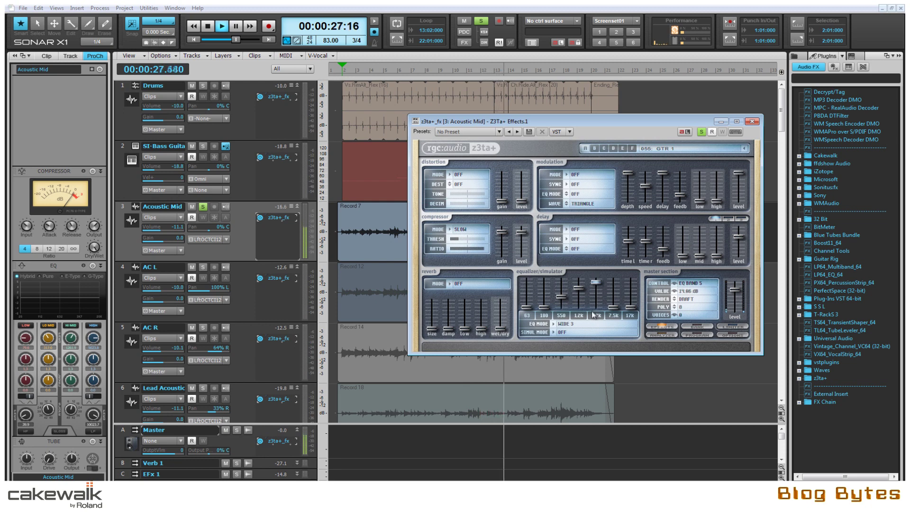
{"action": "left_click", "coordinate": [752, 120]}
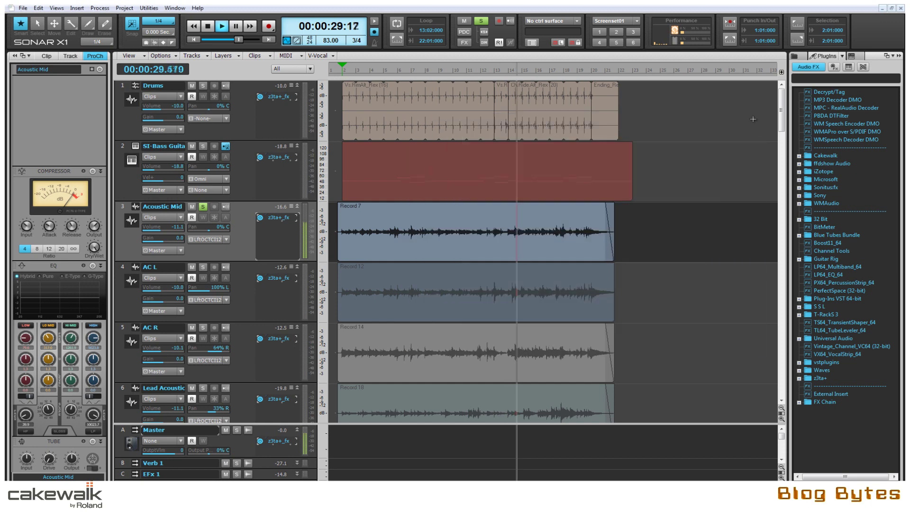
Unsolo Acoustic Mid, solo AC L to check its Z3TA+ effect, then unsolo it and solo AC R
{"action": "left_click", "coordinate": [203, 206]}
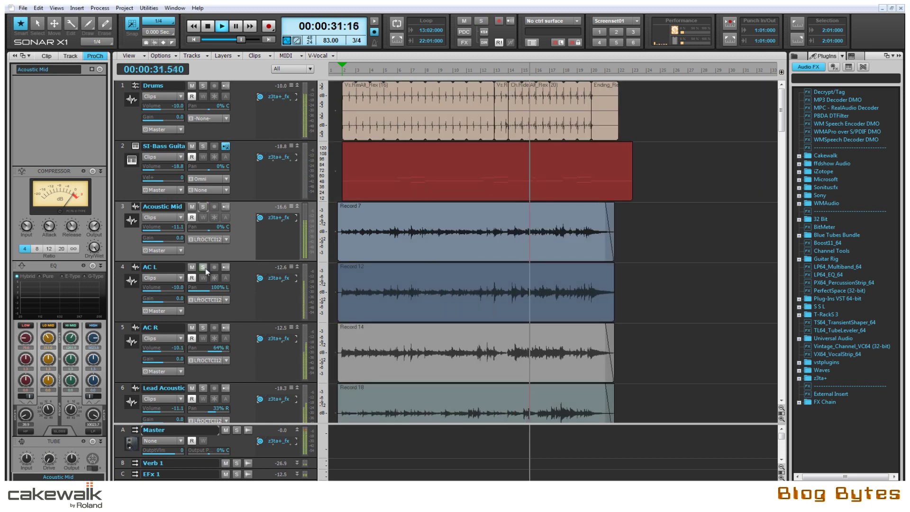
{"action": "left_click", "coordinate": [203, 267]}
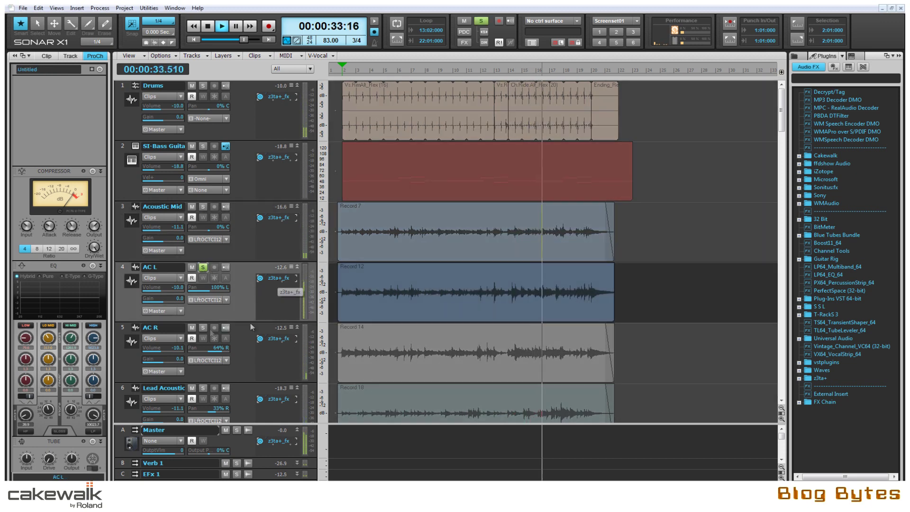
{"action": "double_click", "coordinate": [292, 276]}
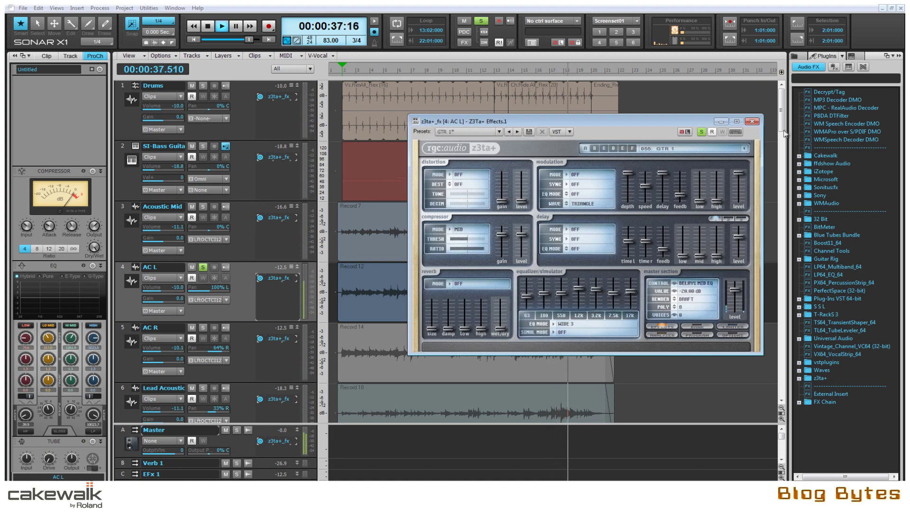
{"action": "left_click", "coordinate": [751, 121]}
{"action": "left_click", "coordinate": [203, 268]}
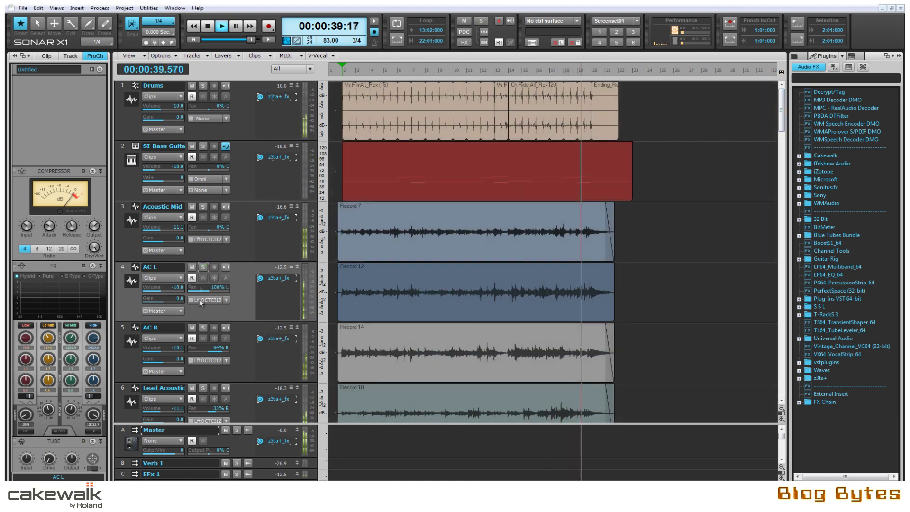
{"action": "left_click", "coordinate": [202, 328]}
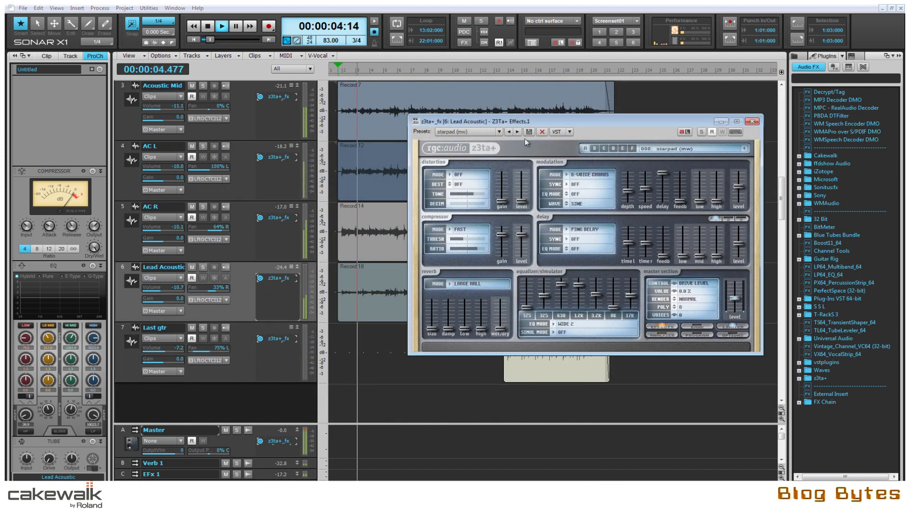
Try Z3TA+ presets aC eXMPL 3, ampdriven wha clavinet, GTR 1 and Lead Acoustic JRL
{"action": "left_click", "coordinate": [498, 132]}
{"action": "mouse_move", "coordinate": [470, 226]}
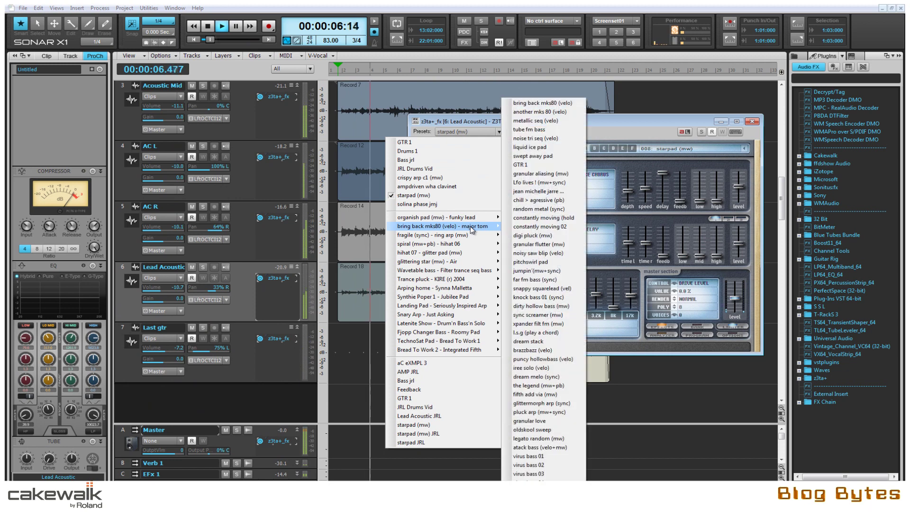
{"action": "mouse_move", "coordinate": [476, 262]}
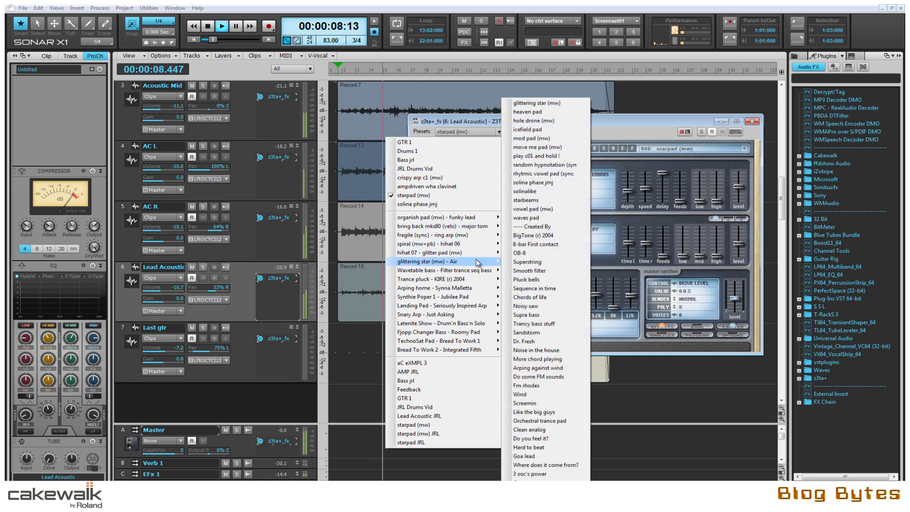
{"action": "mouse_move", "coordinate": [479, 306]}
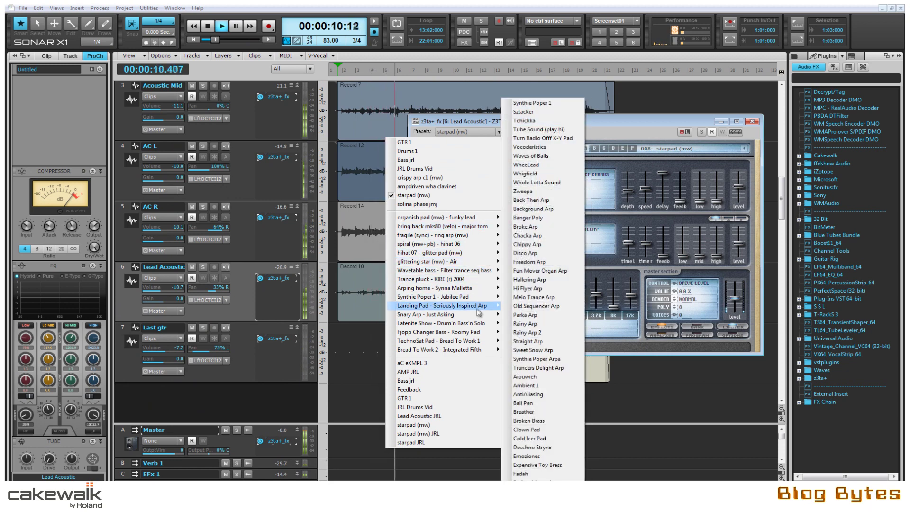
{"action": "left_click", "coordinate": [425, 362]}
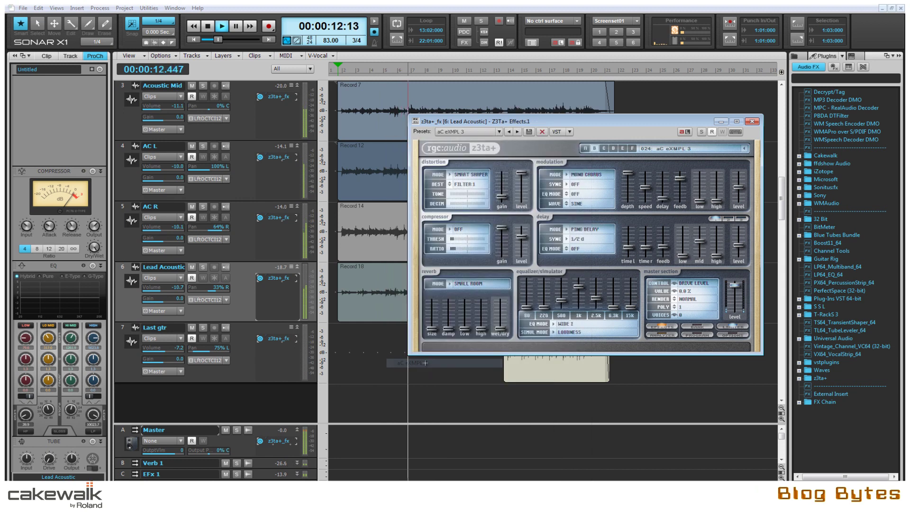
{"action": "left_click", "coordinate": [499, 131]}
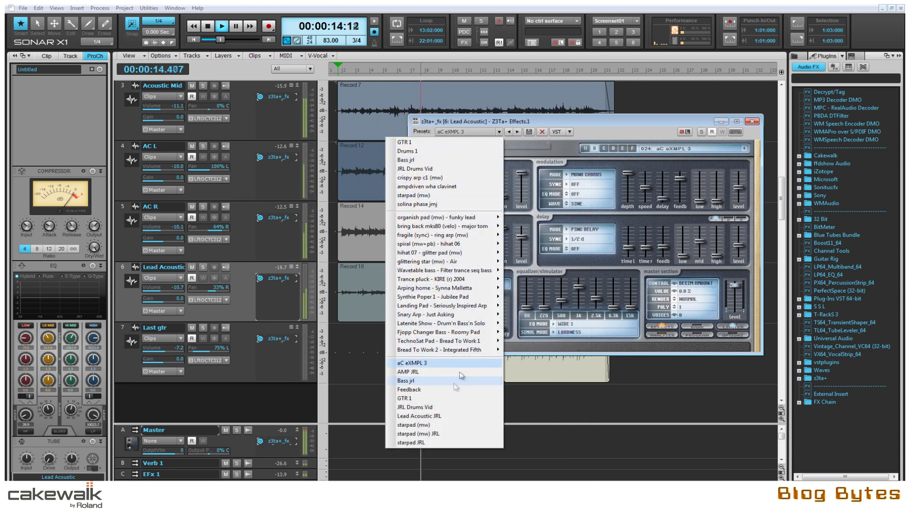
{"action": "left_click", "coordinate": [456, 372]}
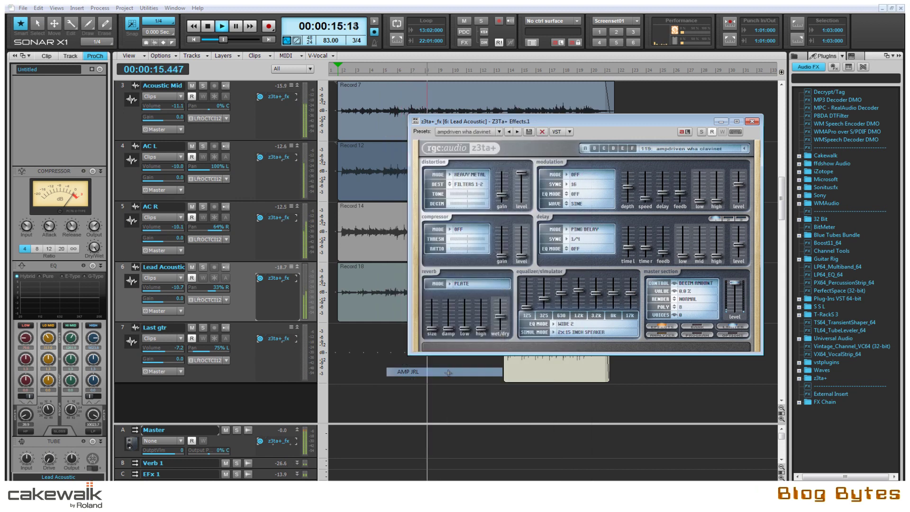
{"action": "left_click", "coordinate": [499, 131]}
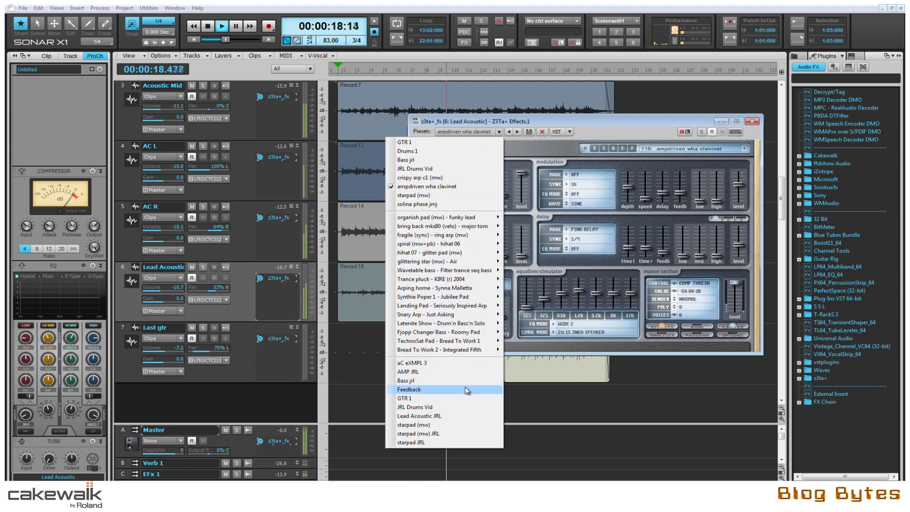
{"action": "left_click", "coordinate": [463, 398]}
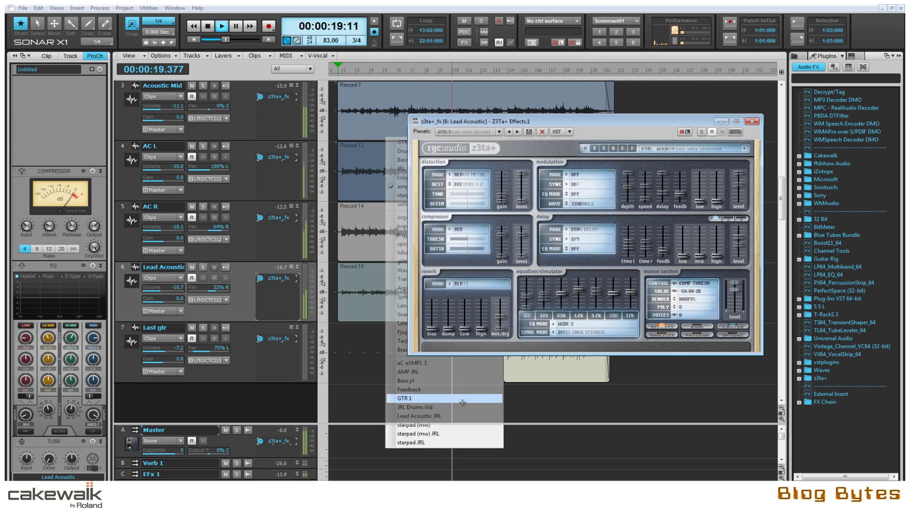
{"action": "left_click", "coordinate": [499, 131]}
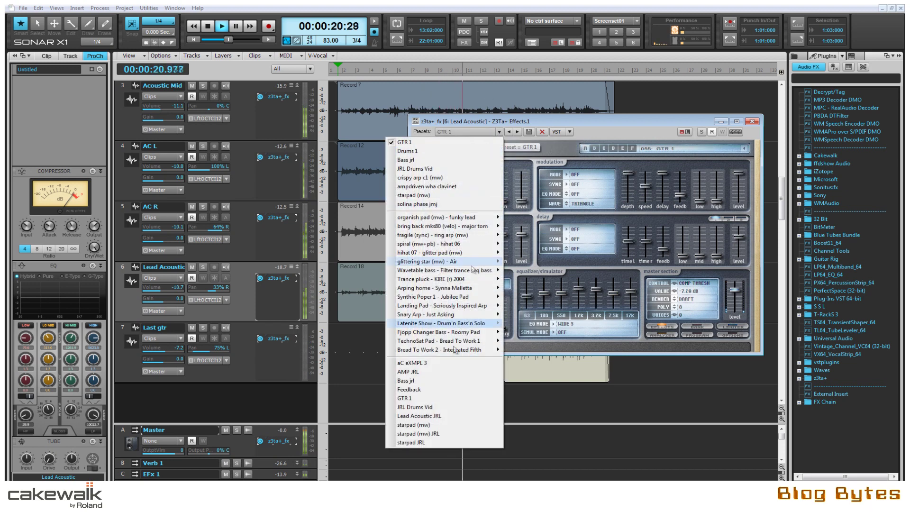
{"action": "left_click", "coordinate": [429, 417]}
Try starpad (mw), starpad (mw) JRL and starpad JRL, then step through elfes dream to mini phase solo
{"action": "left_click", "coordinate": [499, 131]}
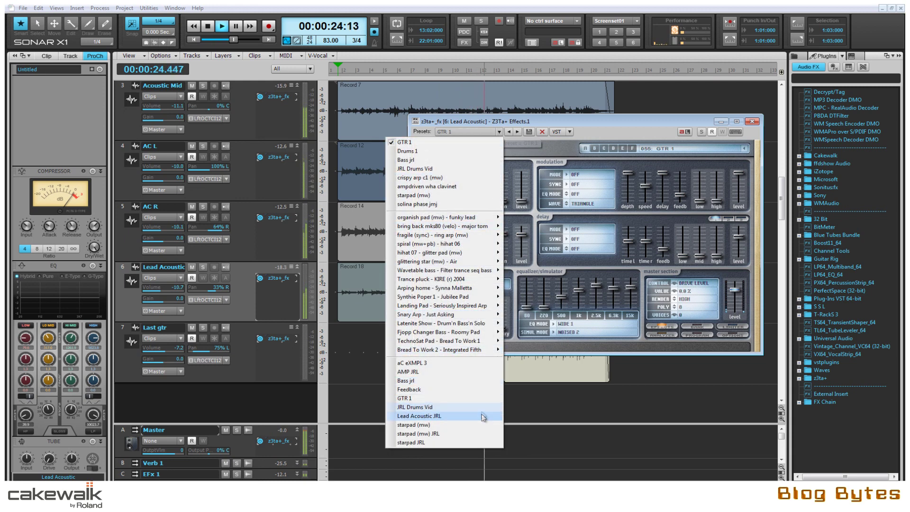
{"action": "left_click", "coordinate": [484, 425]}
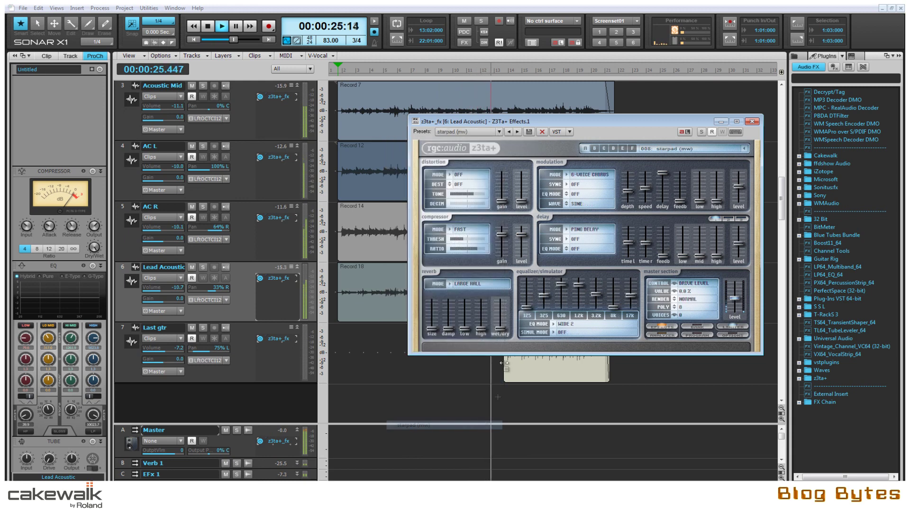
{"action": "left_click", "coordinate": [499, 132]}
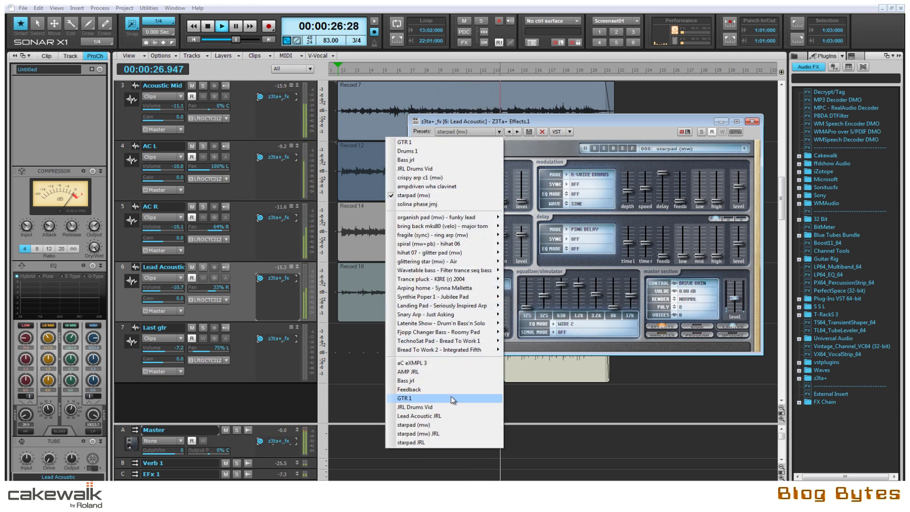
{"action": "left_click", "coordinate": [450, 434]}
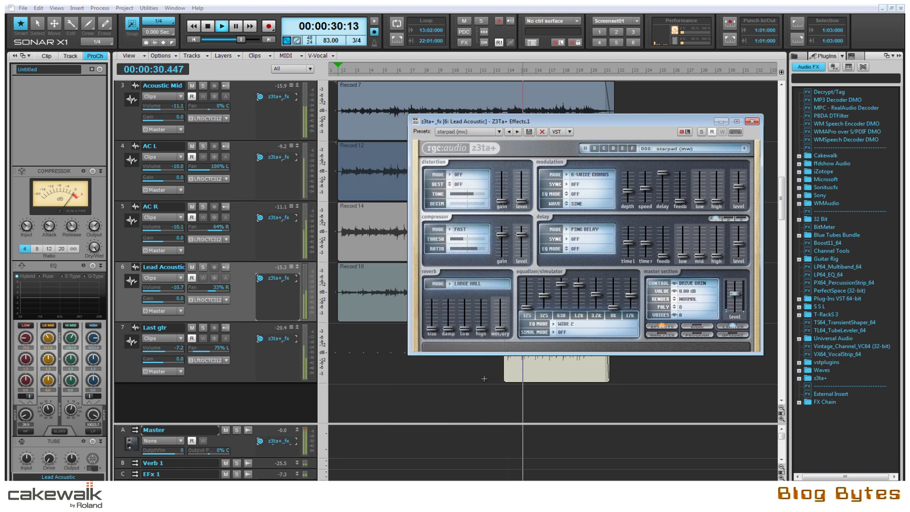
{"action": "left_click", "coordinate": [499, 132]}
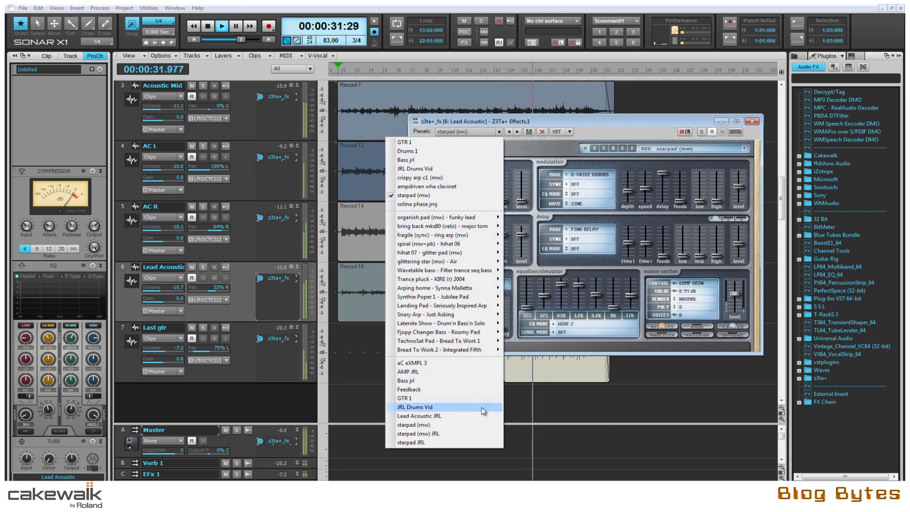
{"action": "left_click", "coordinate": [470, 443]}
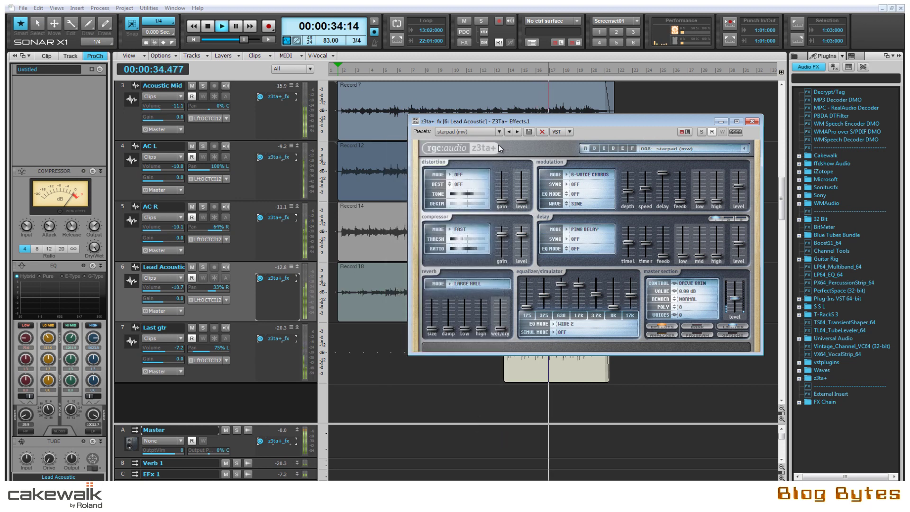
{"action": "left_click", "coordinate": [499, 131]}
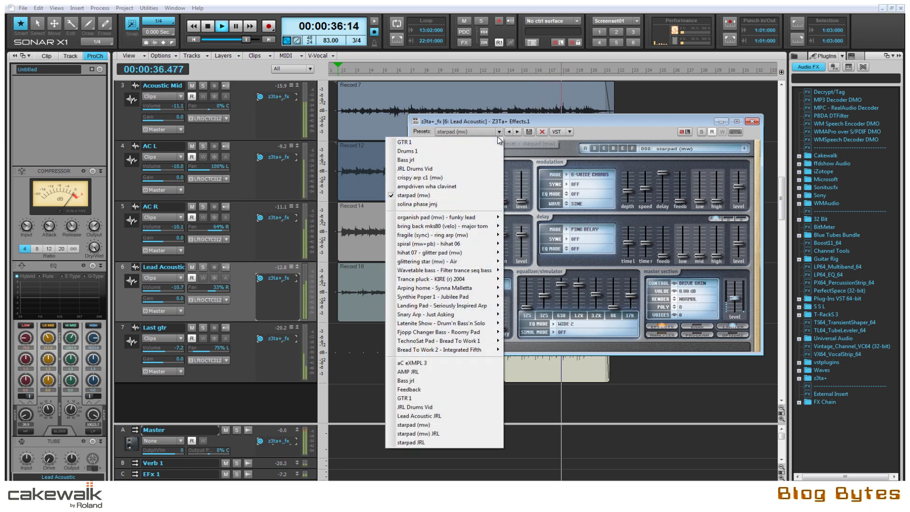
{"action": "left_click", "coordinate": [500, 131]}
{"action": "left_click", "coordinate": [516, 131]}
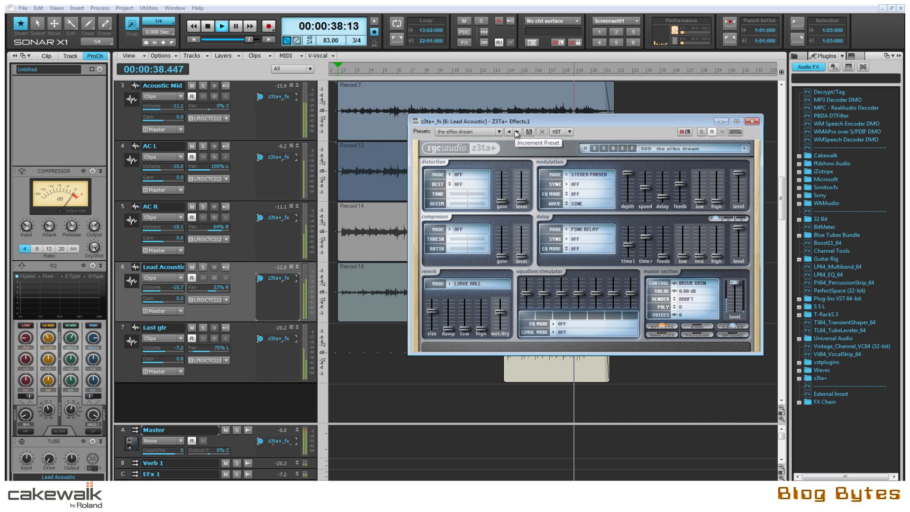
{"action": "left_click", "coordinate": [515, 131]}
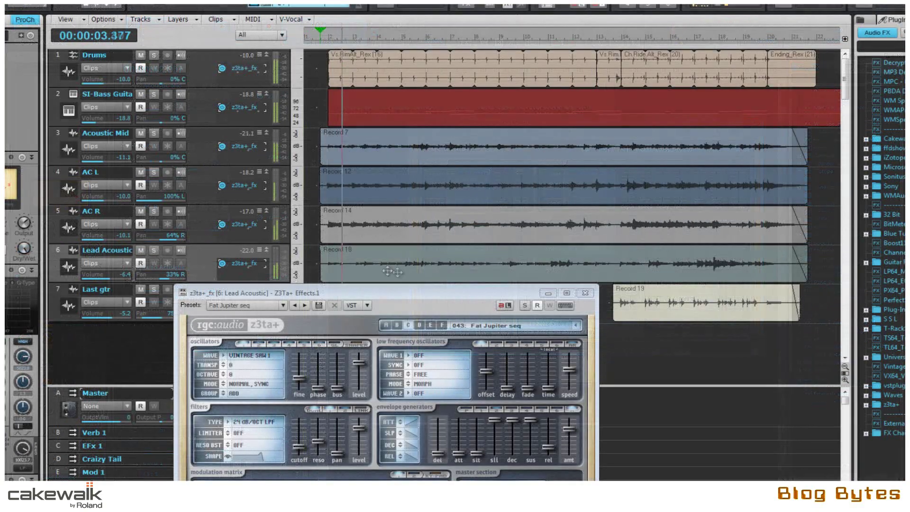
Solo the Lead Acoustic track and load the Square pm Z3TA+ preset
{"action": "key", "text": "s"}
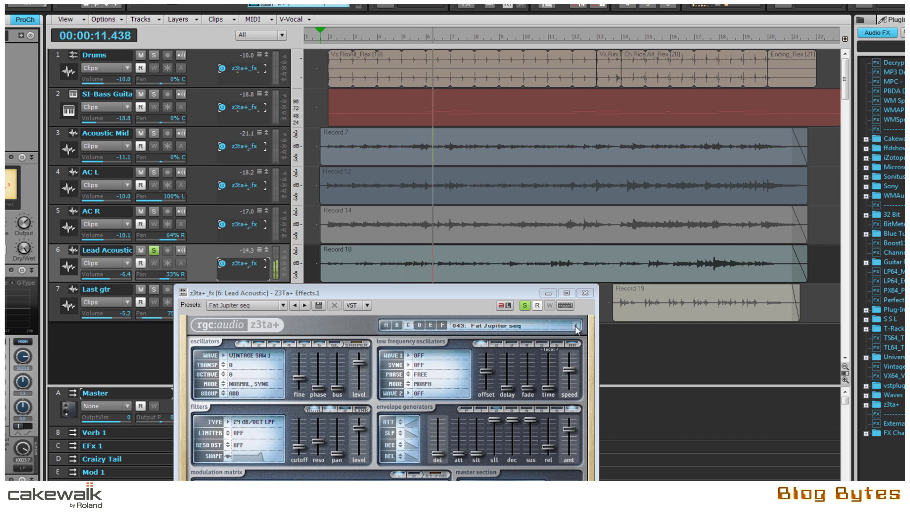
{"action": "left_click", "coordinate": [535, 326]}
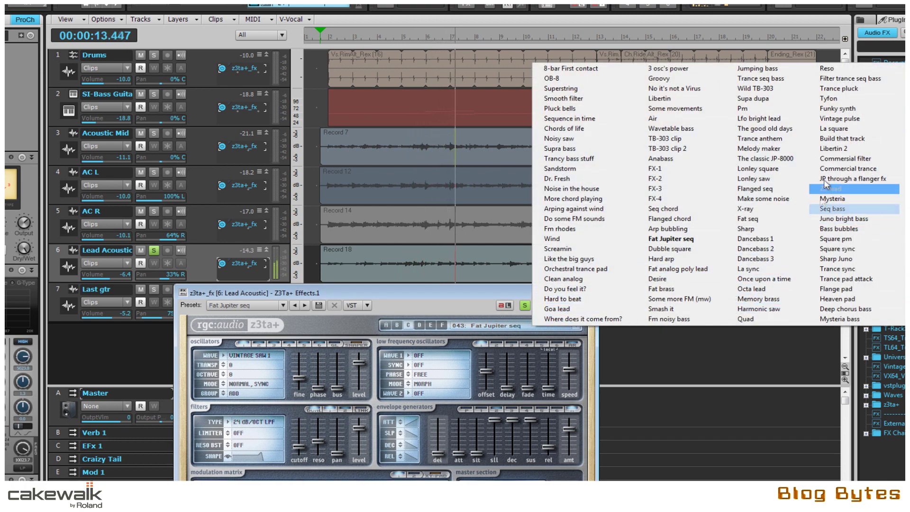
{"action": "left_click", "coordinate": [839, 248]}
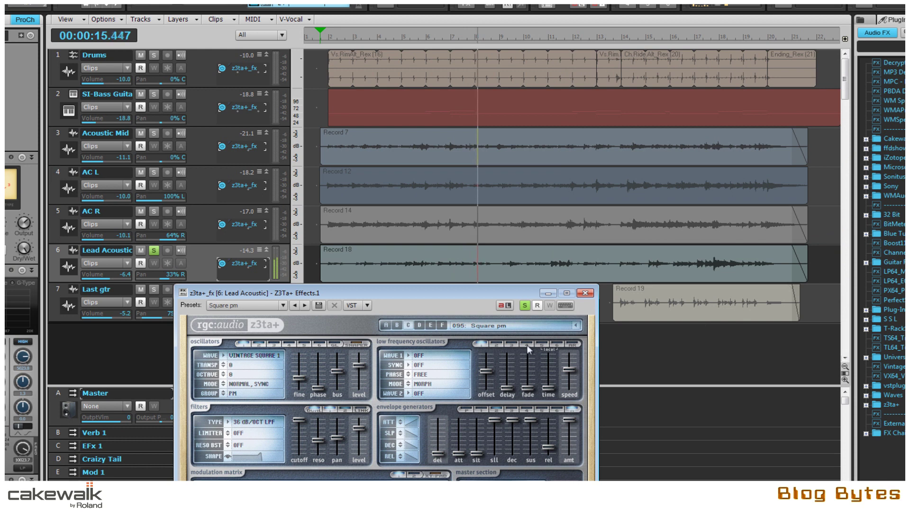
Scroll through successive Z3TA+ presets, stepping forward to land on 109 Shiny Spacy Diamonds
{"action": "scroll", "coordinate": [536, 324], "scroll_direction": "down", "scroll_amount": 2}
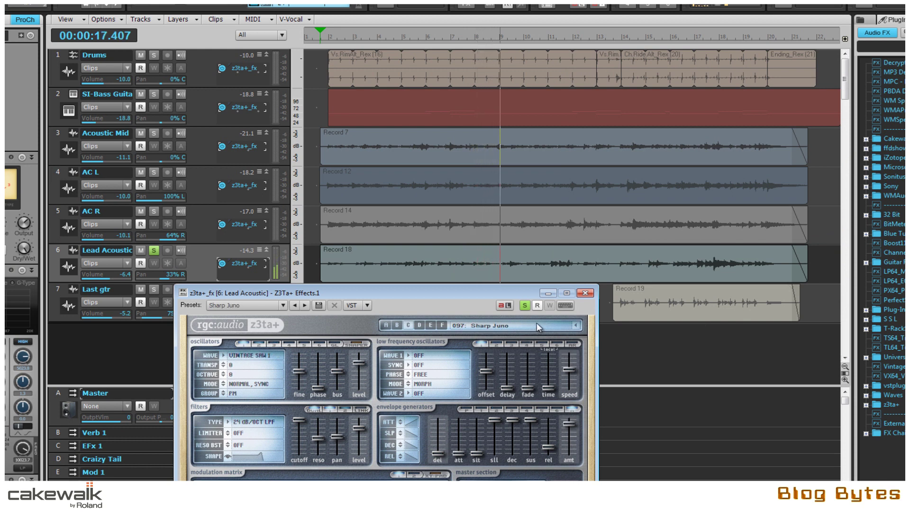
{"action": "scroll", "coordinate": [537, 324], "scroll_direction": "down", "scroll_amount": 1}
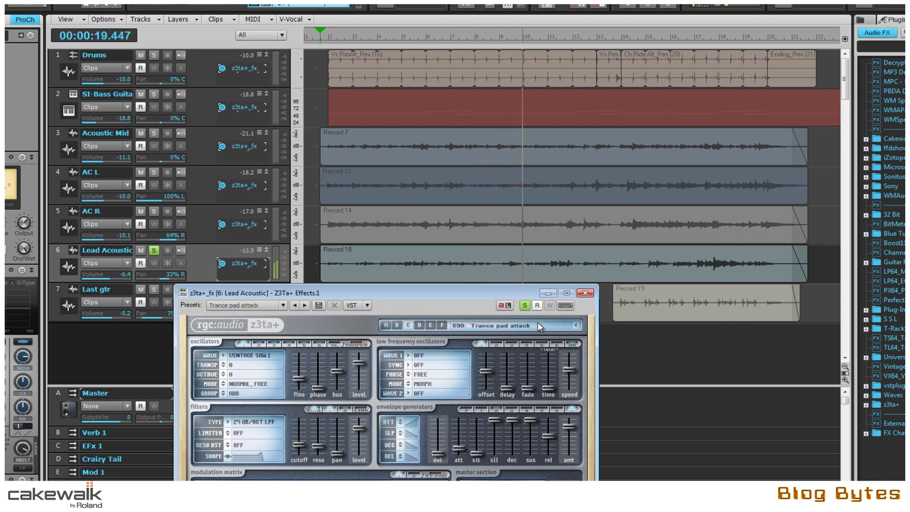
{"action": "scroll", "coordinate": [539, 324], "scroll_direction": "down", "scroll_amount": 1}
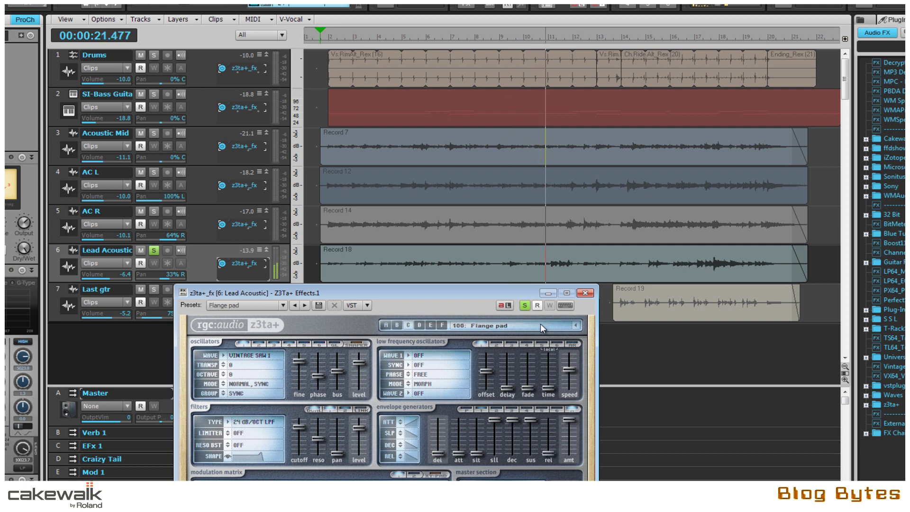
{"action": "scroll", "coordinate": [527, 323], "scroll_direction": "down", "scroll_amount": 2}
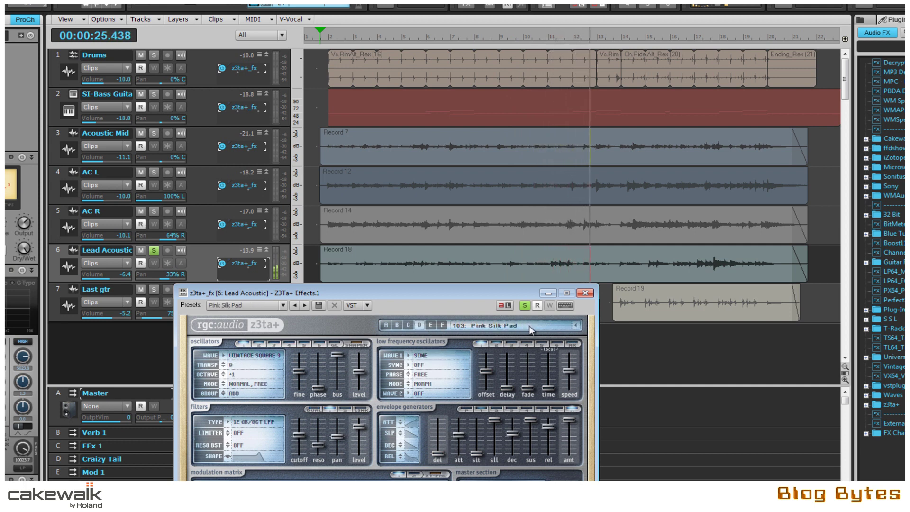
{"action": "scroll", "coordinate": [529, 325], "scroll_direction": "down", "scroll_amount": 2}
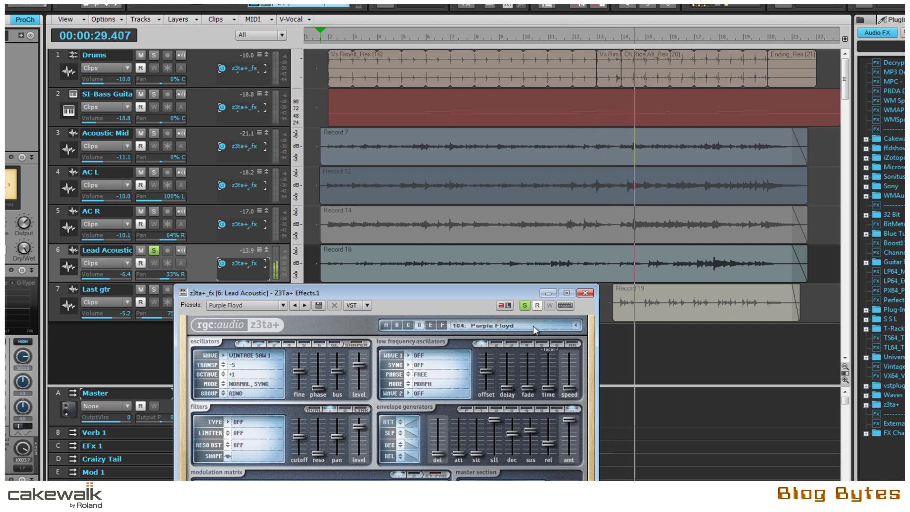
{"action": "scroll", "coordinate": [533, 328], "scroll_direction": "down", "scroll_amount": 1}
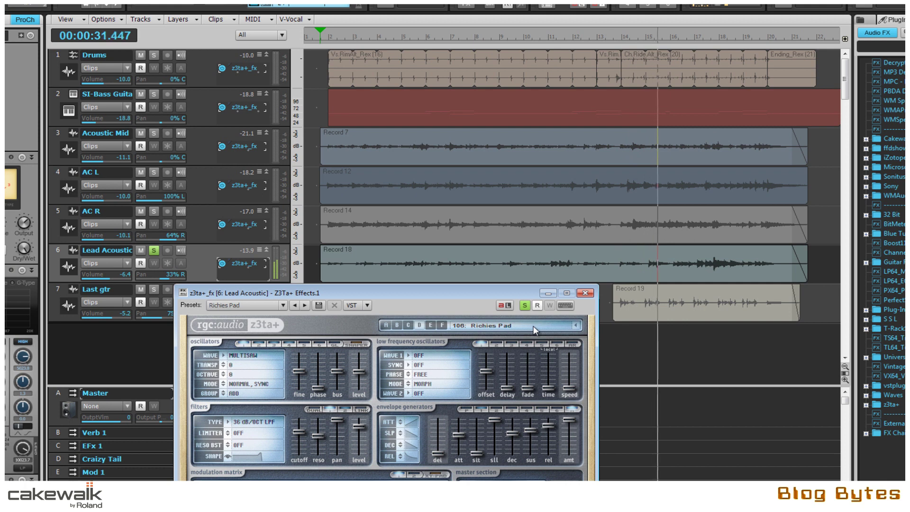
{"action": "scroll", "coordinate": [533, 327], "scroll_direction": "down", "scroll_amount": 2}
{"action": "scroll", "coordinate": [533, 325], "scroll_direction": "down", "scroll_amount": 1}
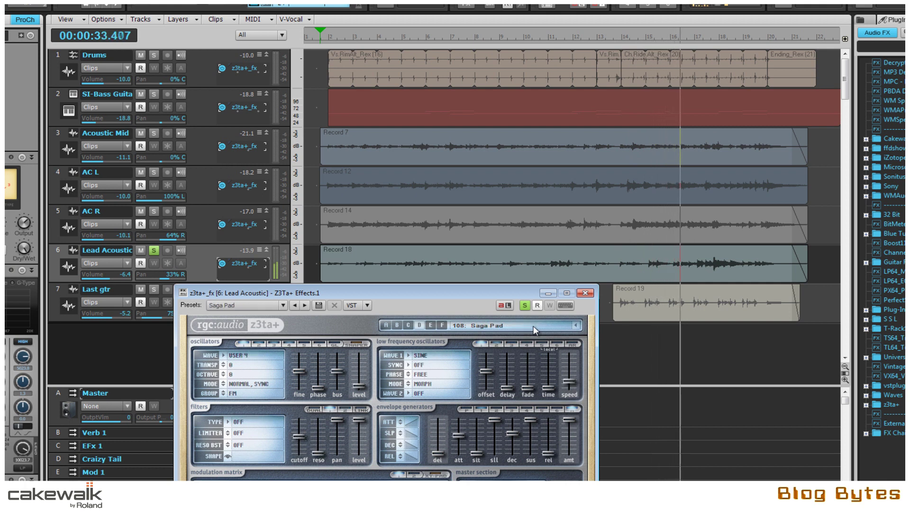
{"action": "left_click", "coordinate": [222, 264]}
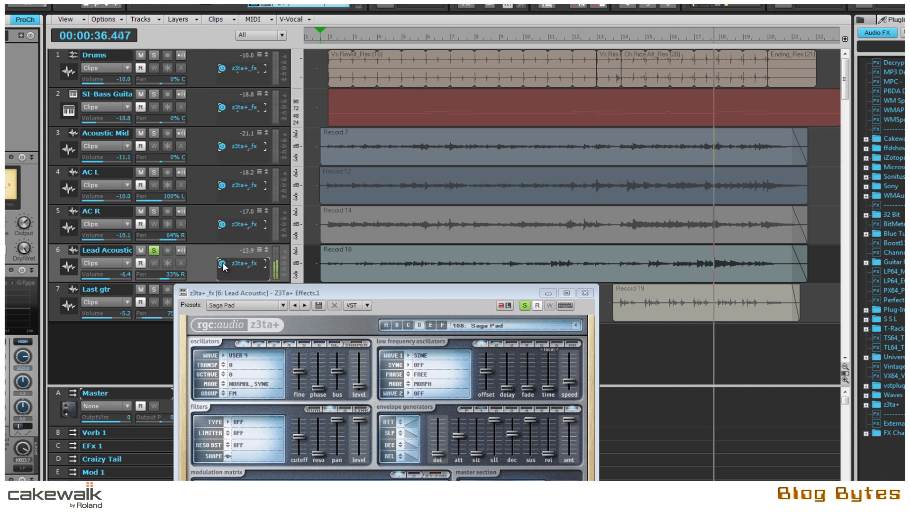
{"action": "left_click", "coordinate": [534, 325]}
{"action": "scroll", "coordinate": [534, 325], "scroll_direction": "down", "scroll_amount": 1}
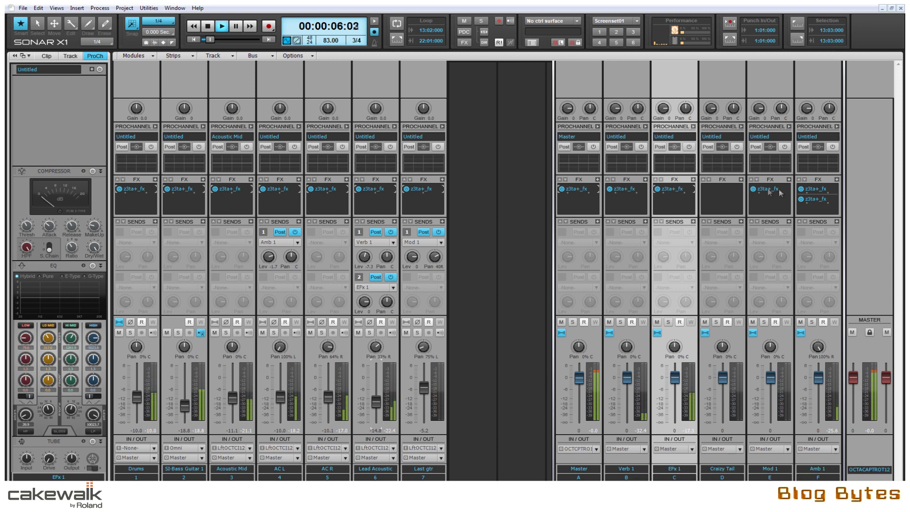
Open the Master bus's z3ta+_fx editor from its FX bin, move it up-left, then close it
{"action": "left_click", "coordinate": [578, 190]}
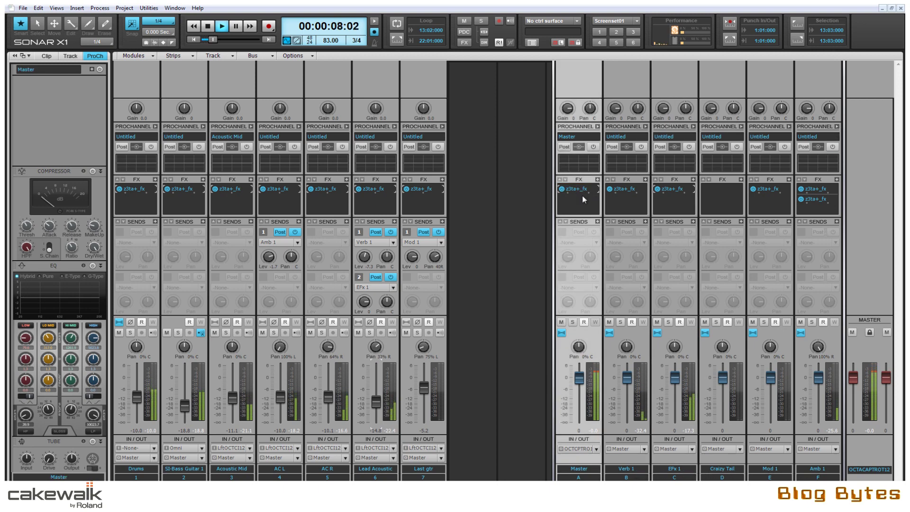
{"action": "double_click", "coordinate": [582, 190]}
{"action": "left_click_drag", "start_coordinate": [376, 177], "coordinate": [346, 137]}
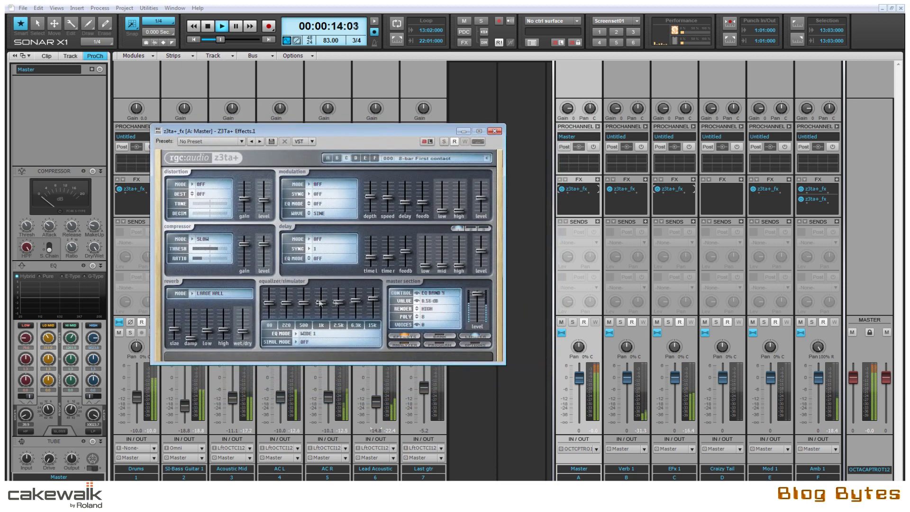
{"action": "left_click", "coordinate": [565, 191]}
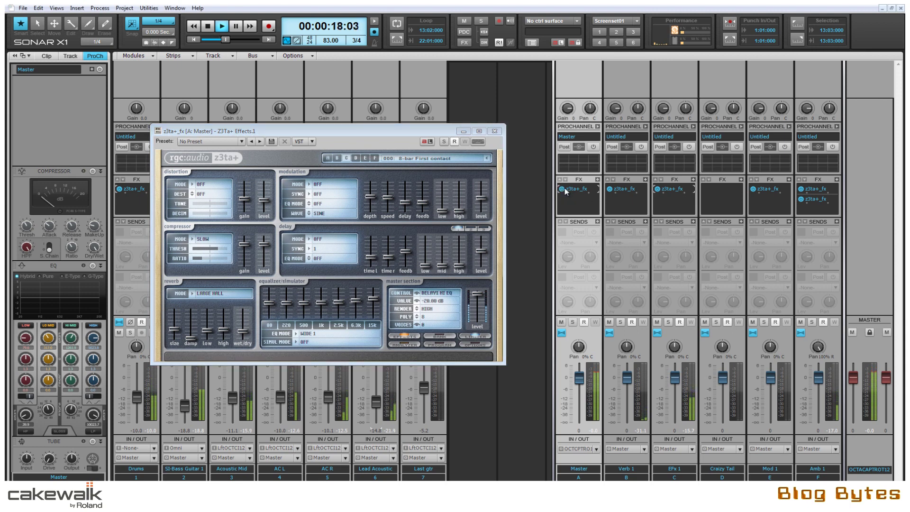
{"action": "left_click", "coordinate": [494, 132]}
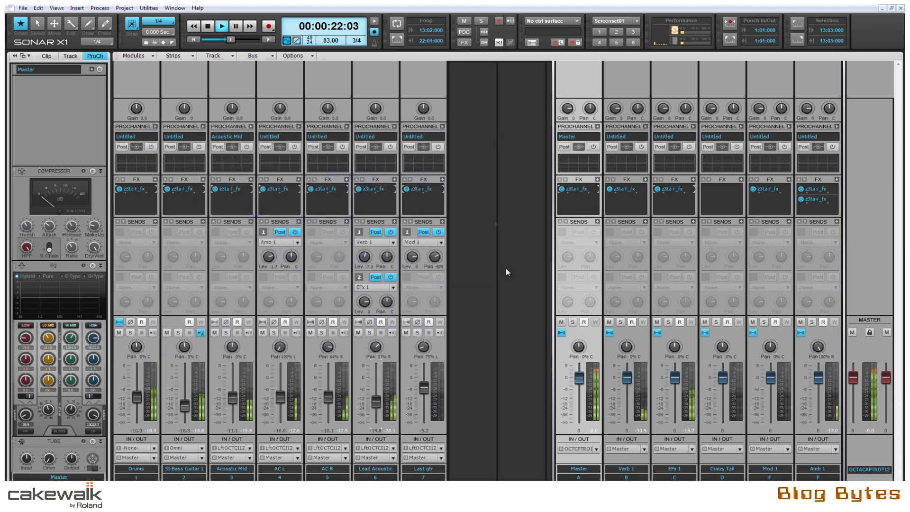
{"action": "left_click", "coordinate": [667, 322]}
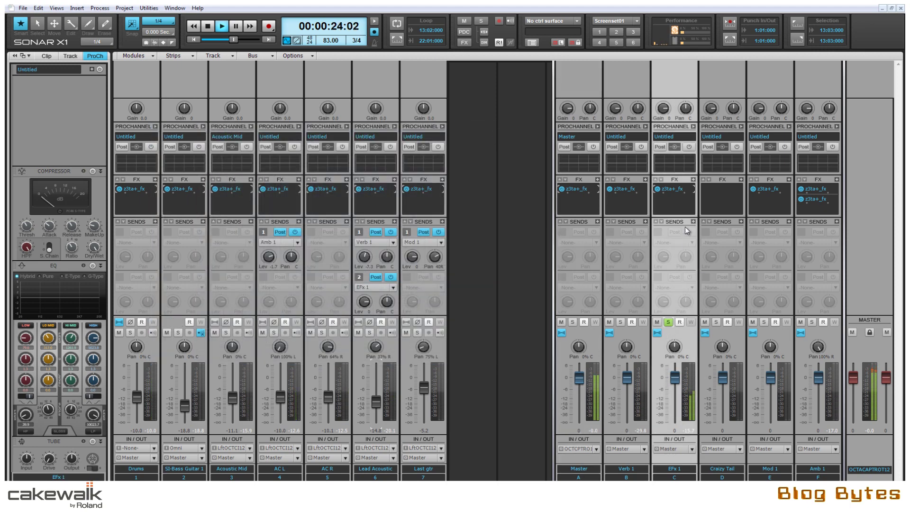
{"action": "double_click", "coordinate": [676, 189]}
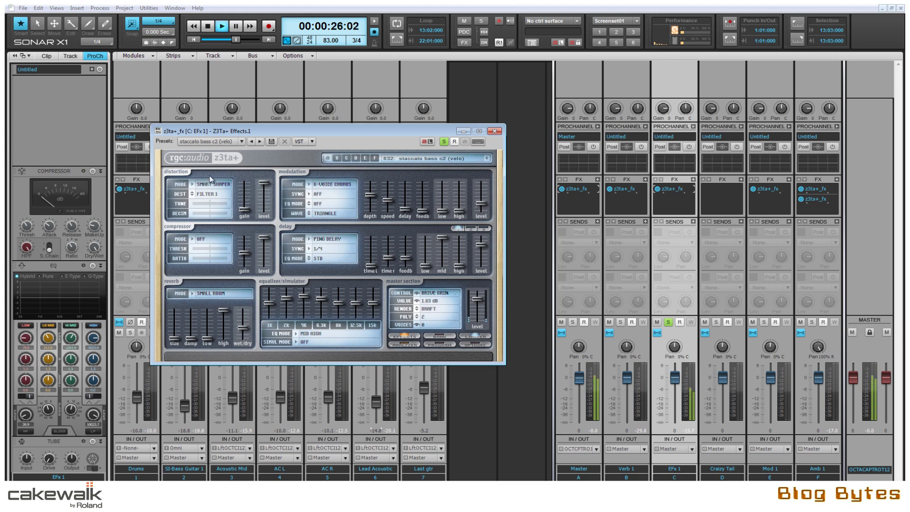
{"action": "left_click", "coordinate": [660, 193]}
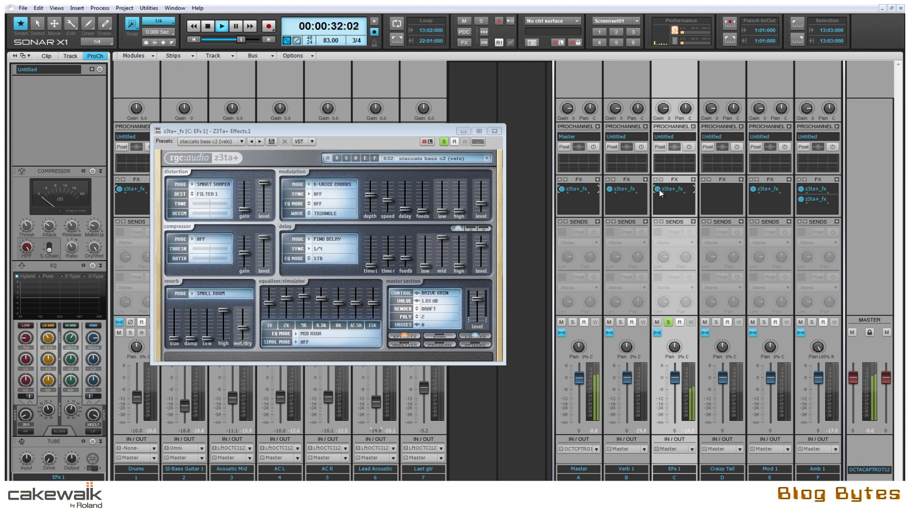
{"action": "left_click", "coordinate": [495, 131]}
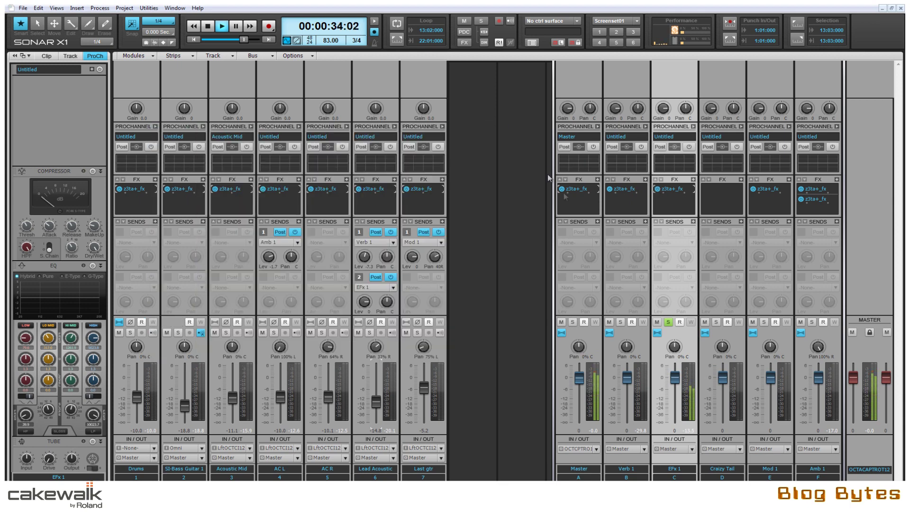
{"action": "left_click", "coordinate": [667, 322]}
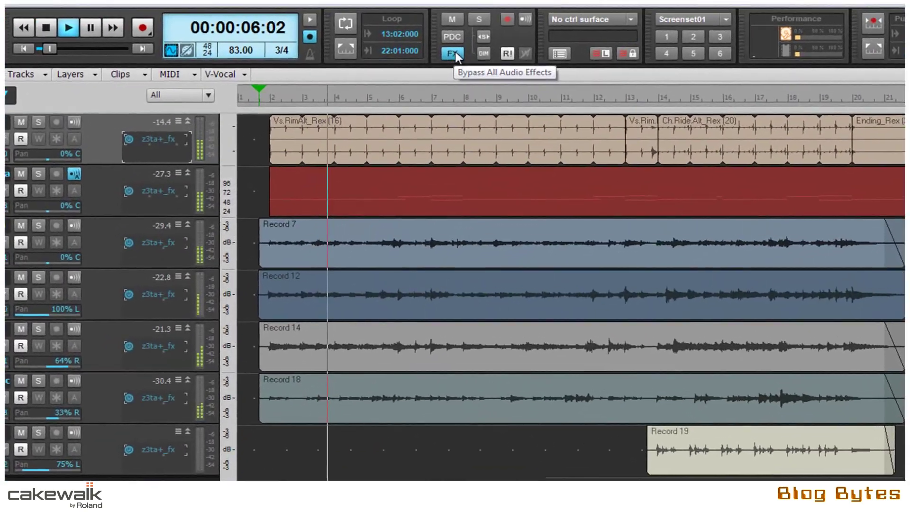
Switch the Control Bar's Bypass All Audio Effects on, then off again to restore all effects
{"action": "left_click", "coordinate": [453, 53]}
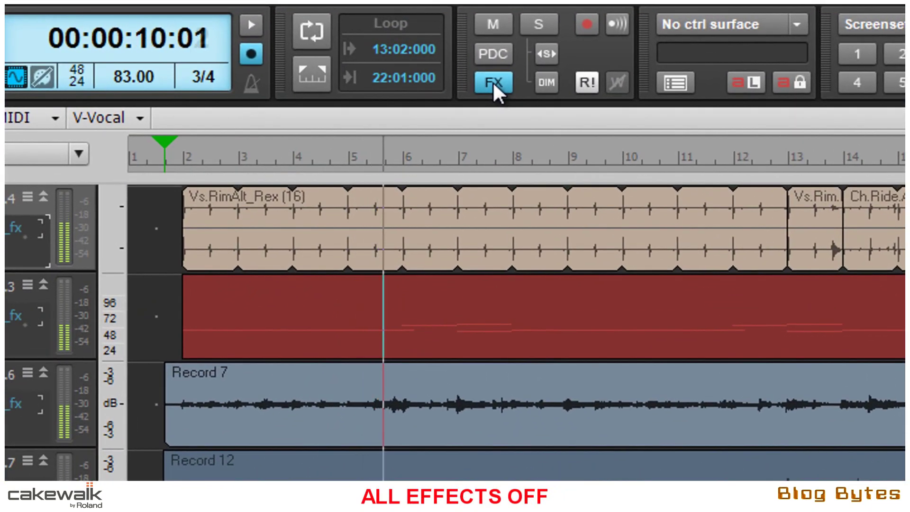
{"action": "left_click", "coordinate": [493, 81]}
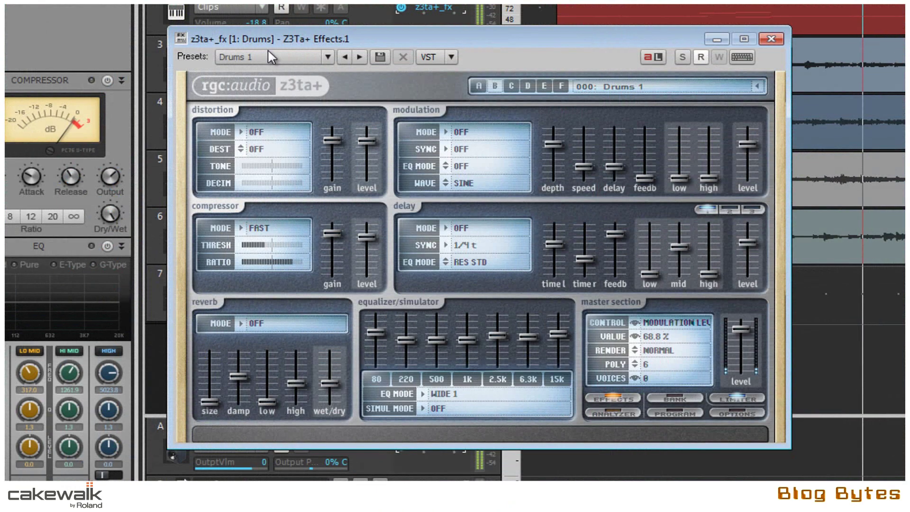
Browse the Drums Z3TA+ preset list, then dismiss it, leaving Drums 1 selected
{"action": "left_click", "coordinate": [327, 56]}
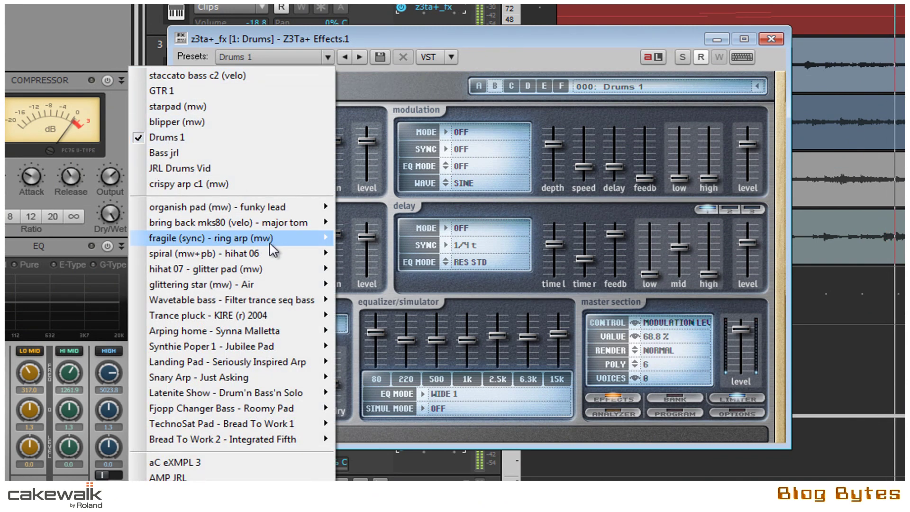
{"action": "mouse_move", "coordinate": [263, 315]}
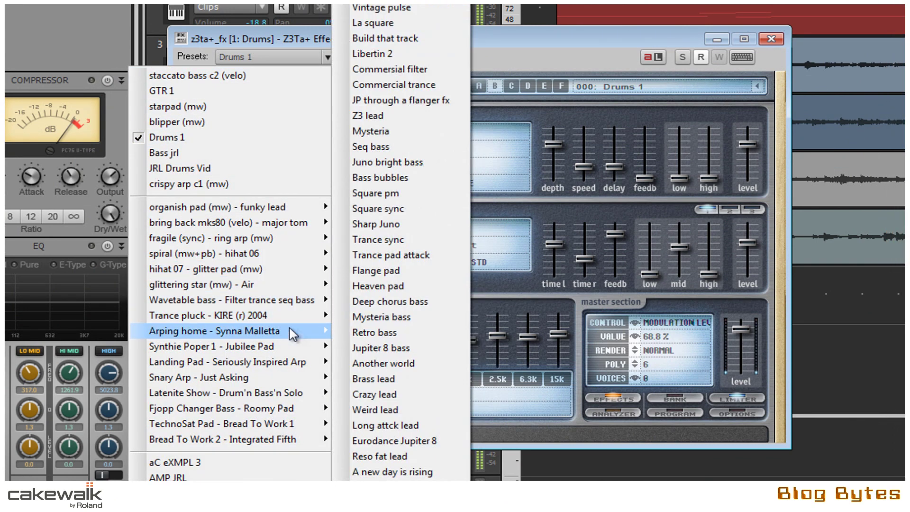
{"action": "left_click", "coordinate": [643, 35]}
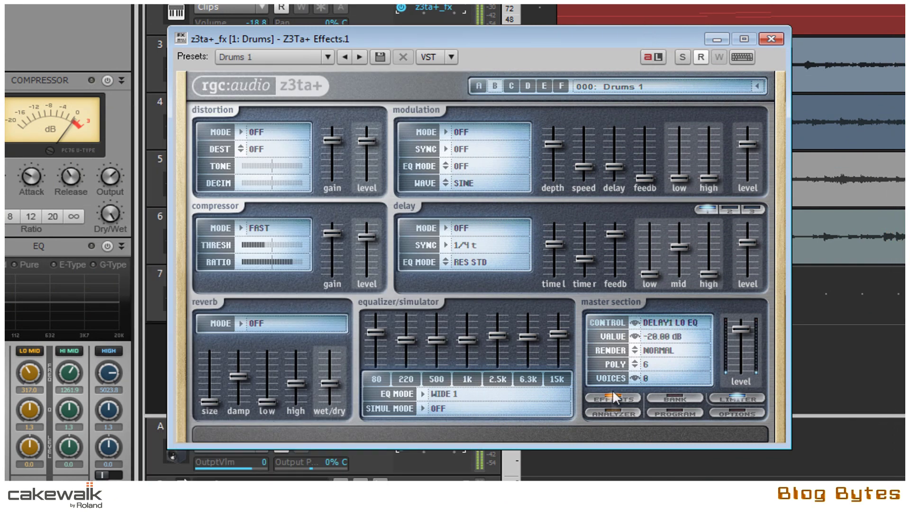